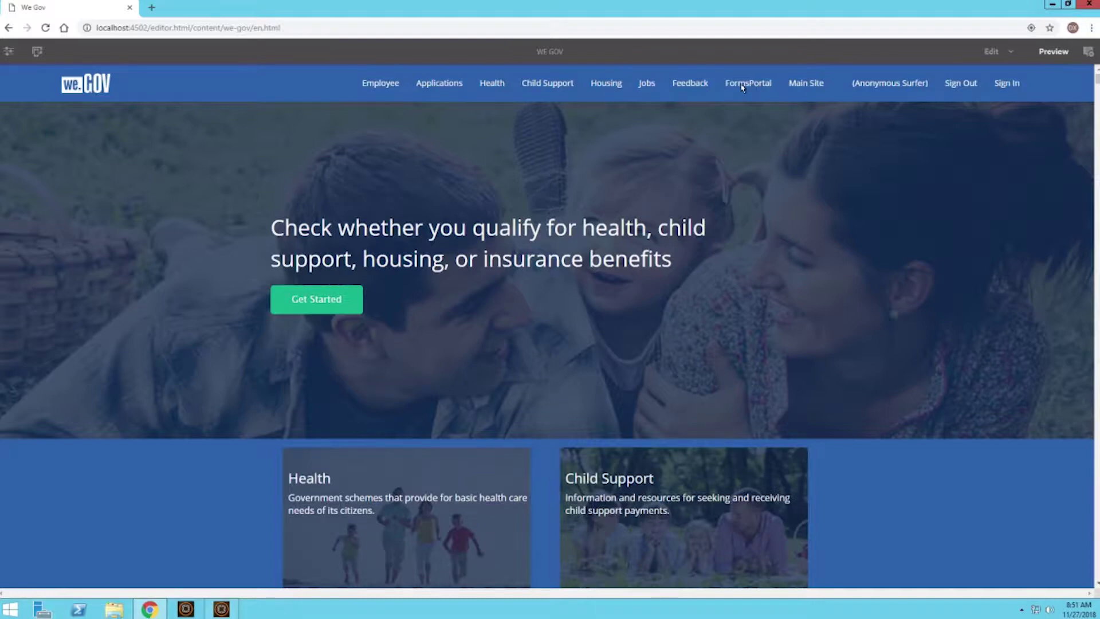
# Go to Forms Portal and open the Job Application form's HTML view in a new tab.
pyautogui.moveTo(745, 96)
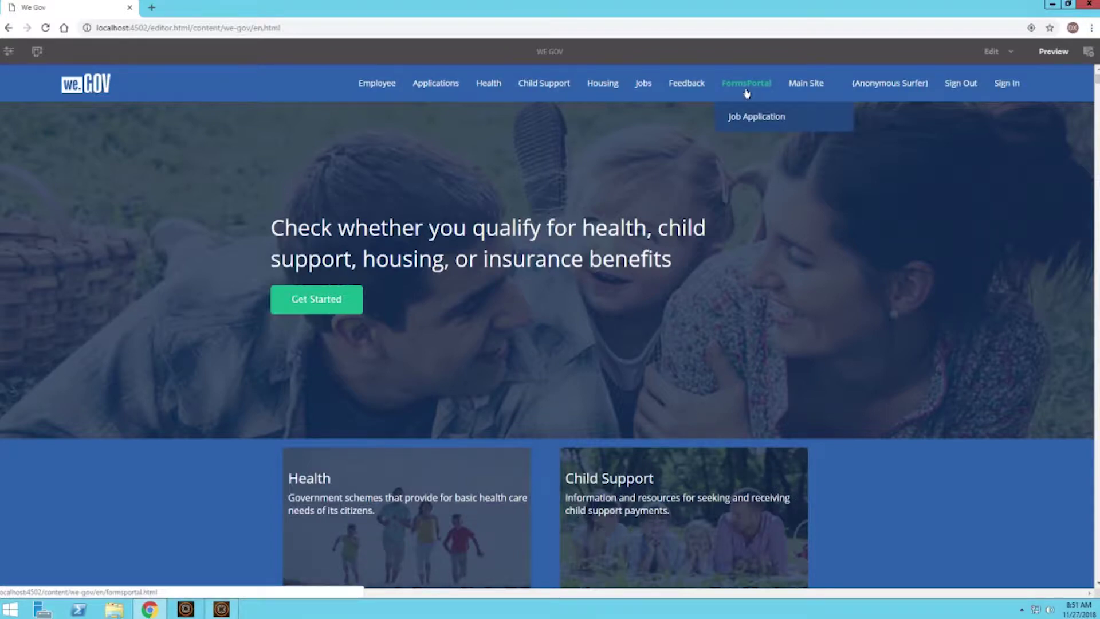
pyautogui.click(747, 86)
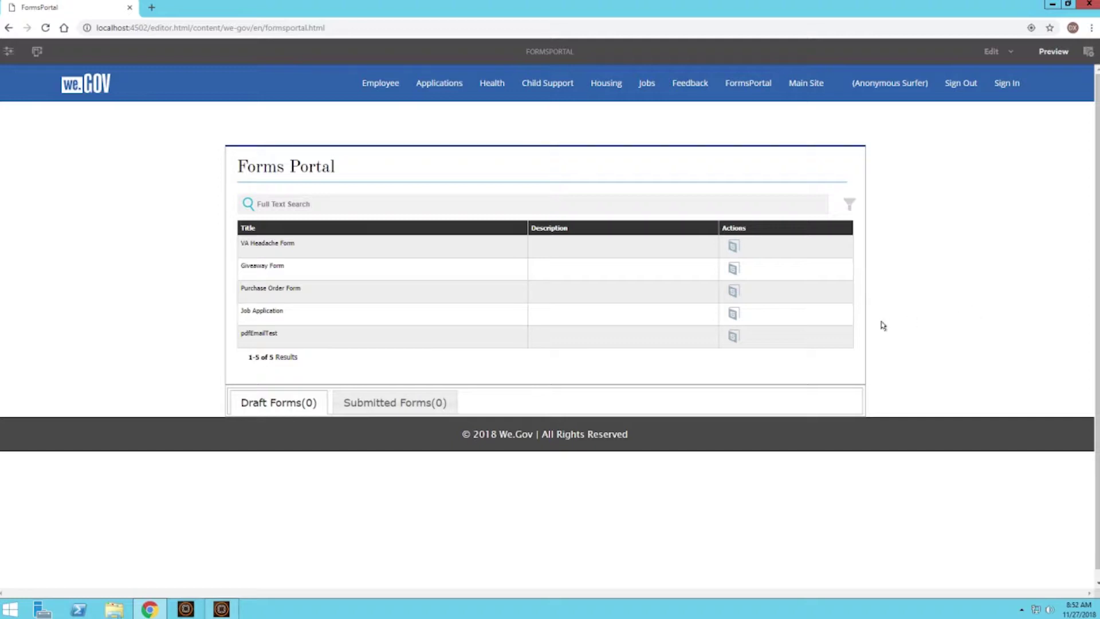
pyautogui.click(734, 313)
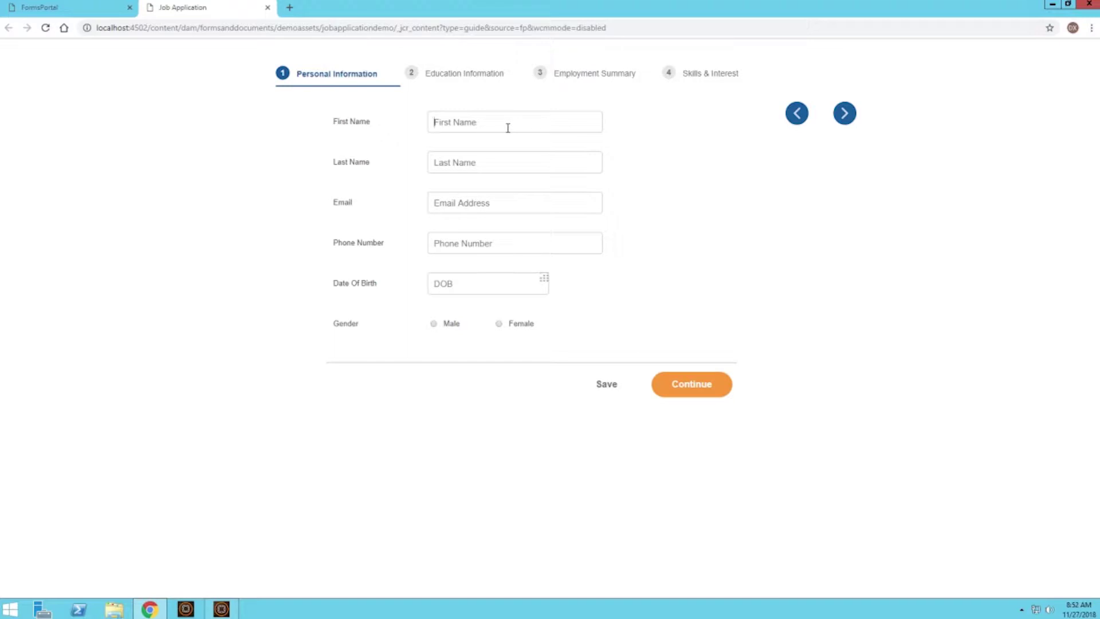
# Enter the applicant's first name and last name.
pyautogui.press('Tab')
# Enter the applicant's Gmail address, completing the domain after the format error appears.
pyautogui.click(502, 197)
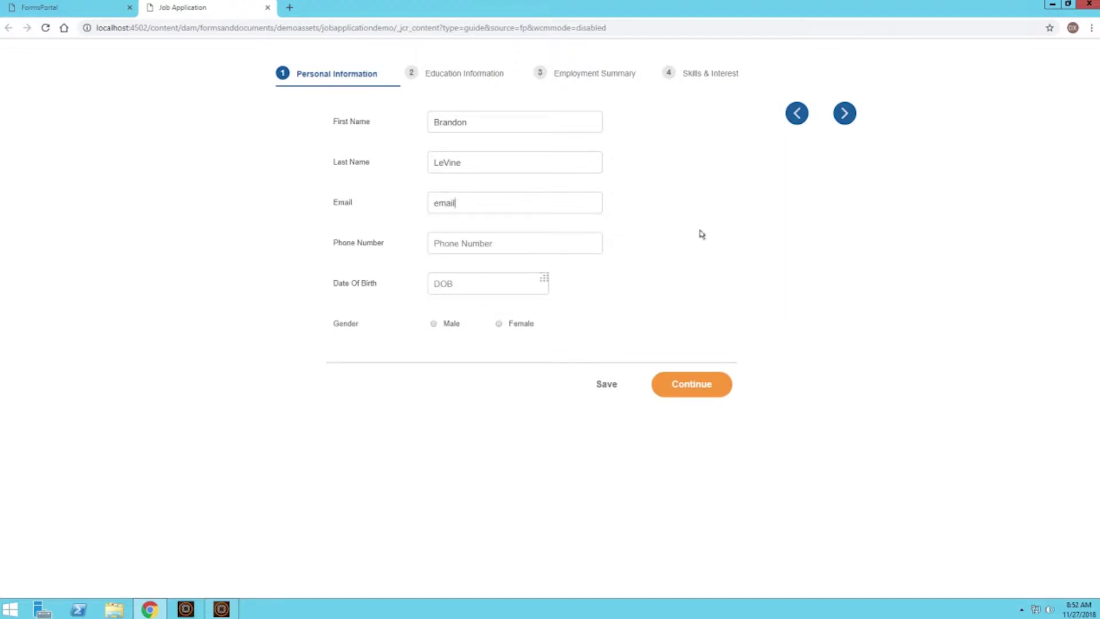
pyautogui.click(699, 230)
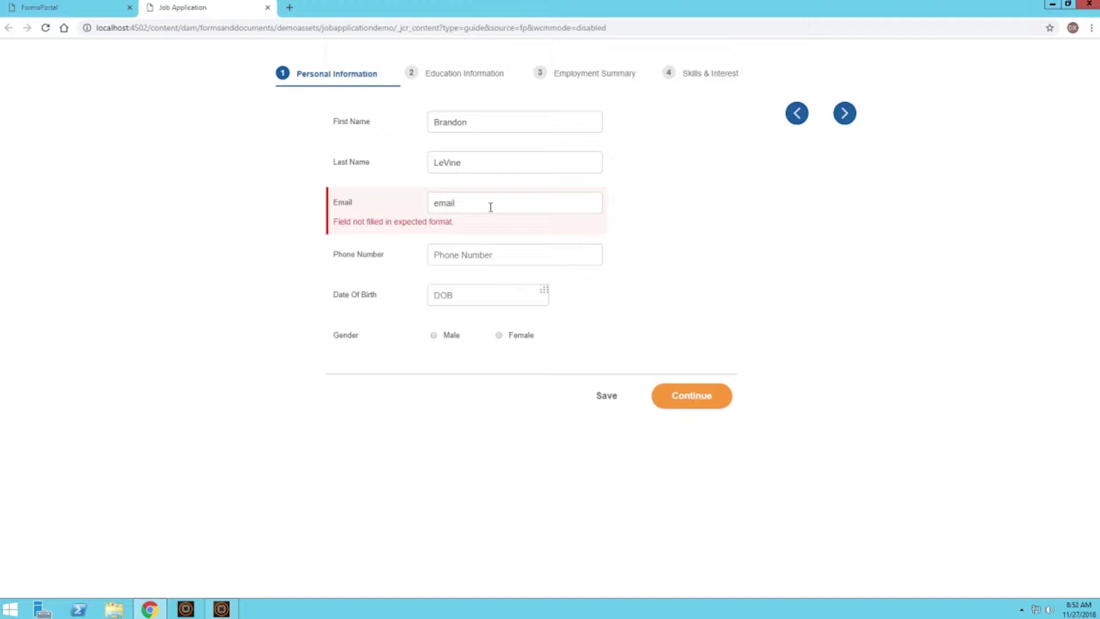
pyautogui.write('@gmail.com')
# Finish the email, then enter the applicant's phone number, adding the missing final digit.
pyautogui.click(691, 242)
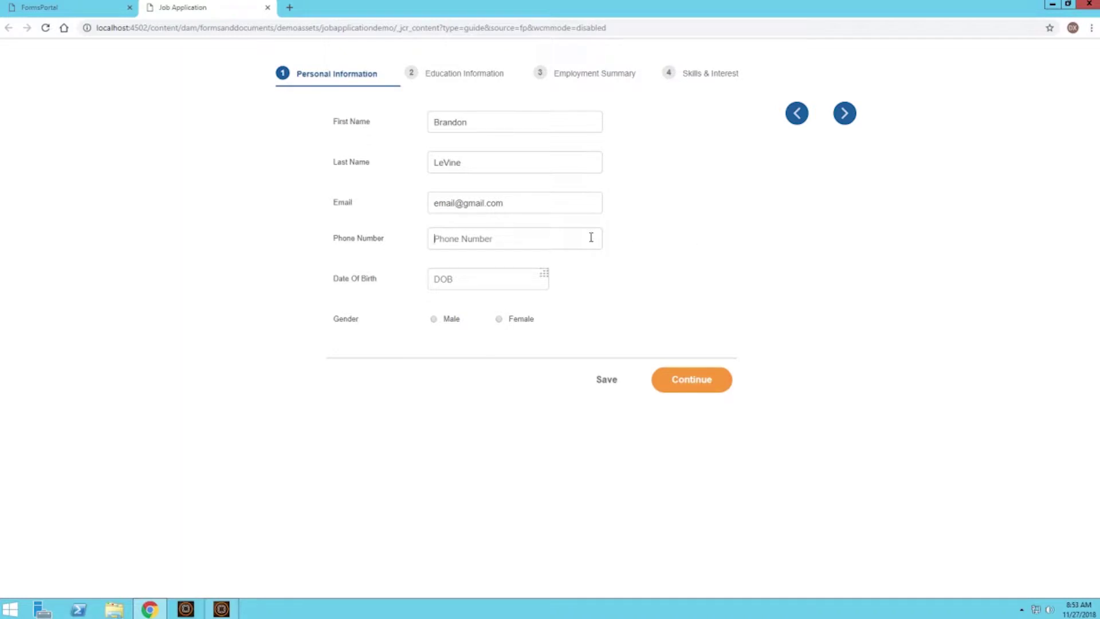
pyautogui.write('123456789')
pyautogui.click(677, 238)
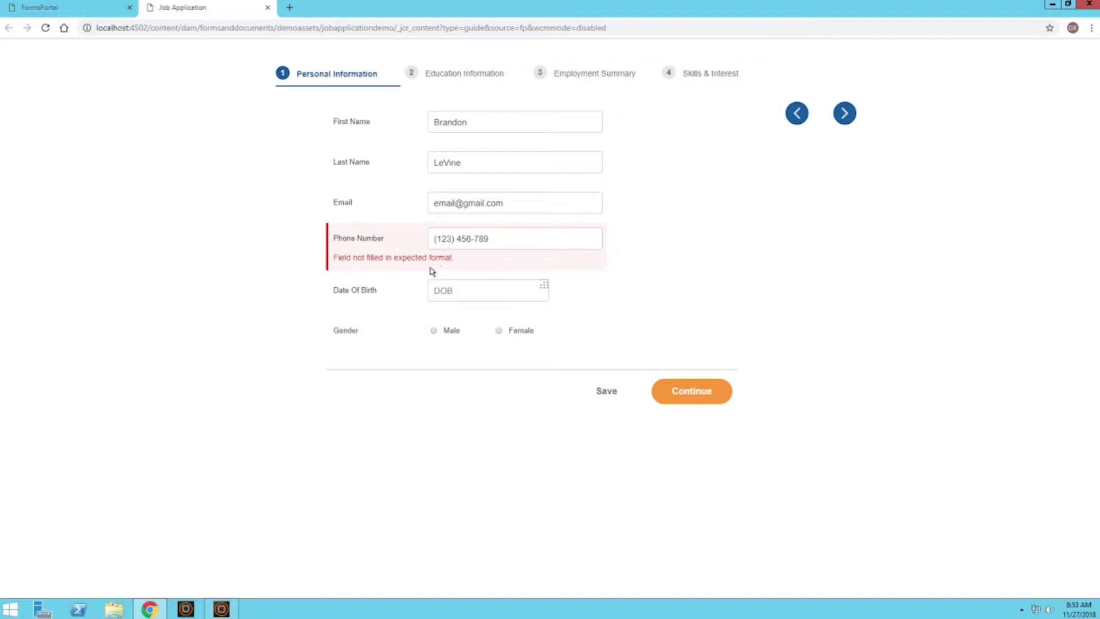
pyautogui.click(518, 236)
pyautogui.write('0')
pyautogui.click(679, 258)
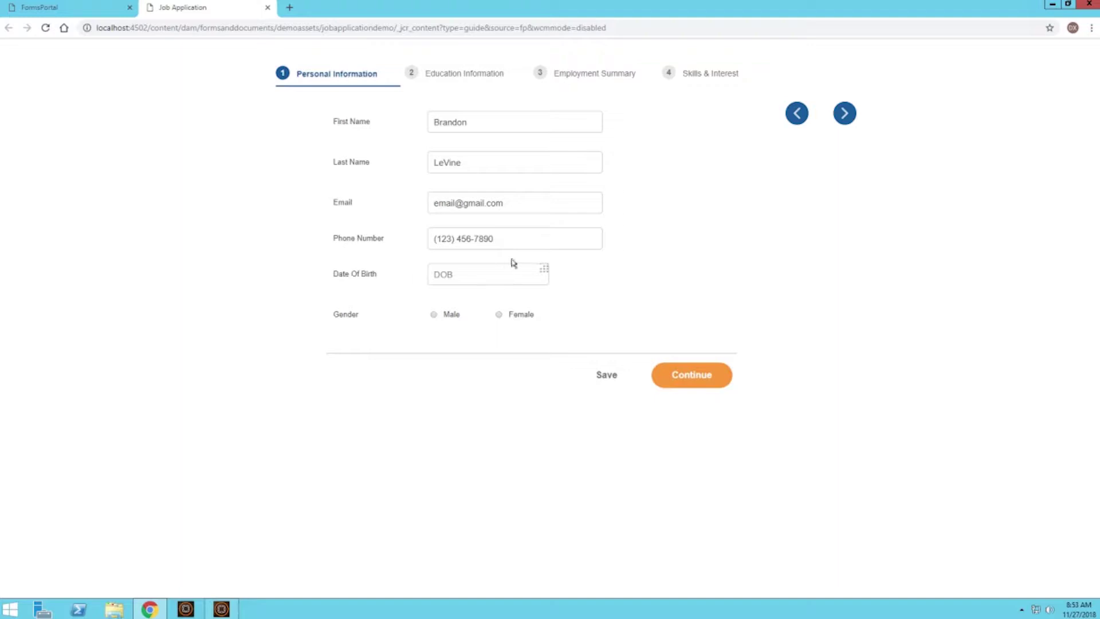
pyautogui.click(544, 271)
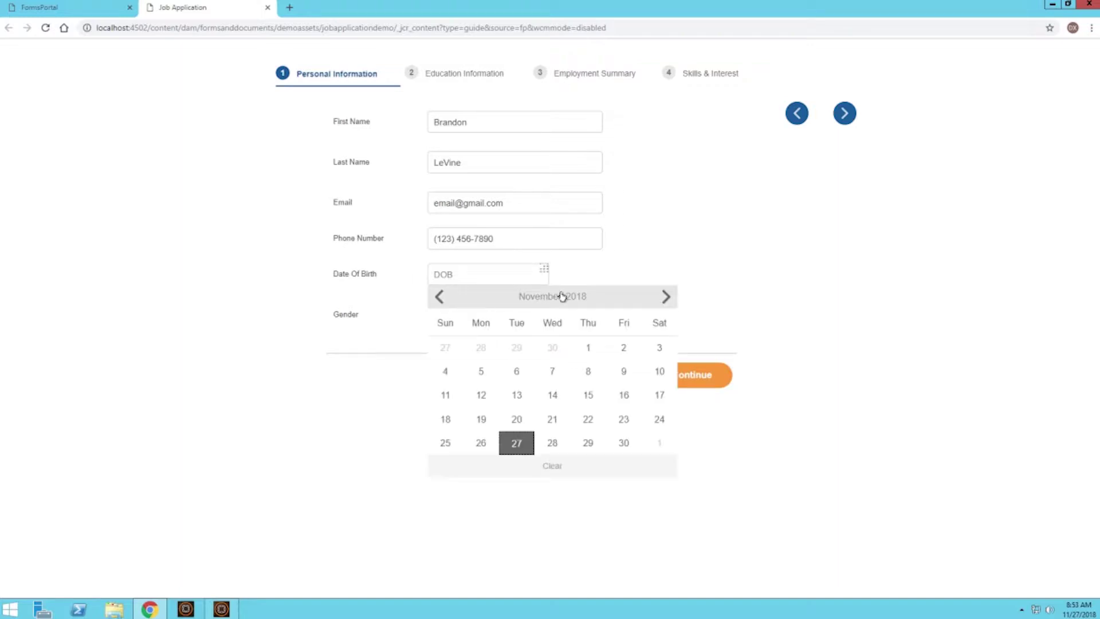
pyautogui.click(561, 296)
pyautogui.click(561, 295)
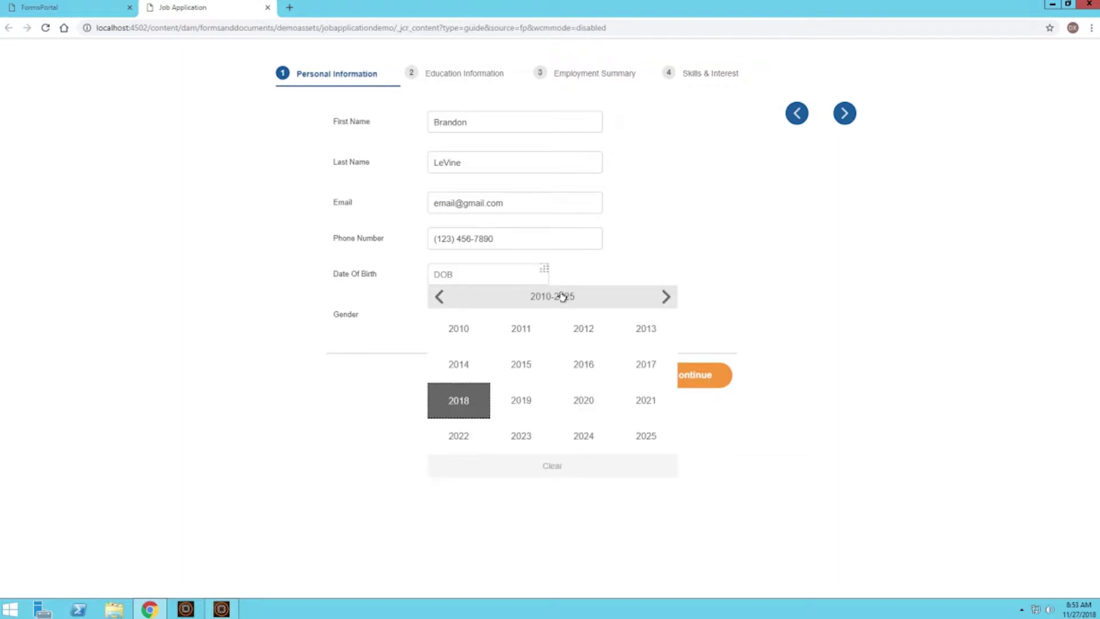
pyautogui.click(439, 296)
pyautogui.click(524, 333)
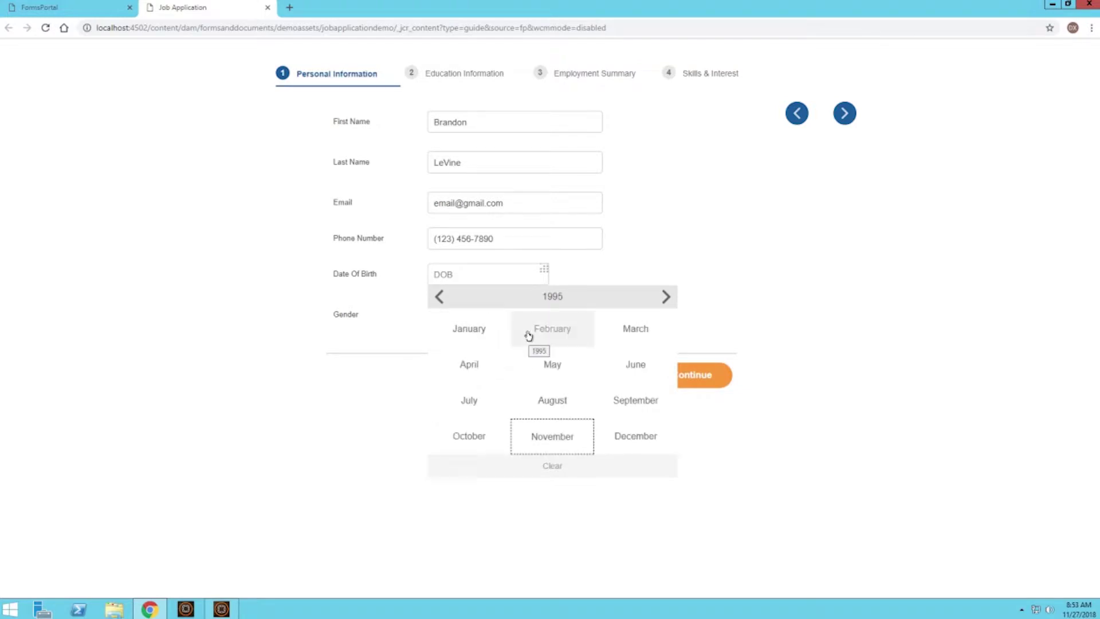
pyautogui.click(633, 400)
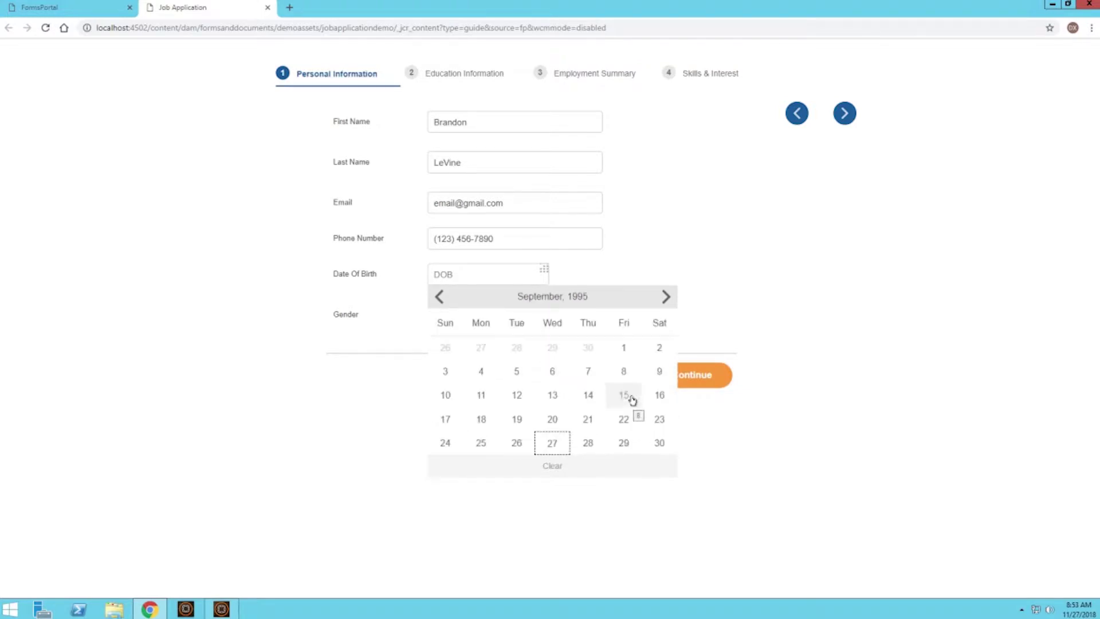
pyautogui.click(592, 417)
pyautogui.click(506, 376)
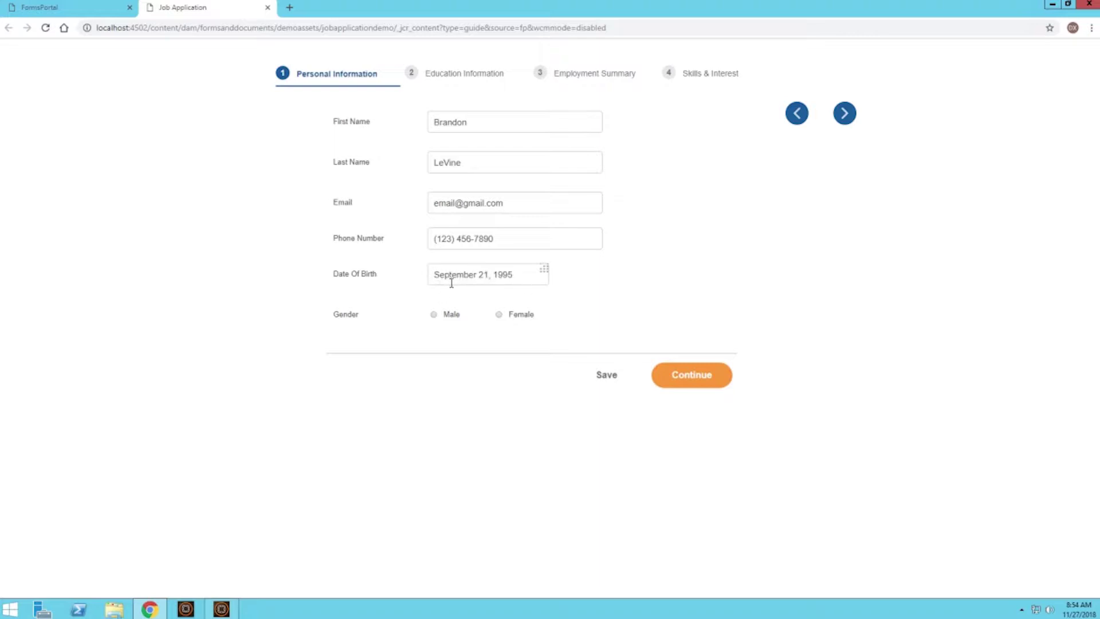
pyautogui.click(434, 315)
pyautogui.click(697, 380)
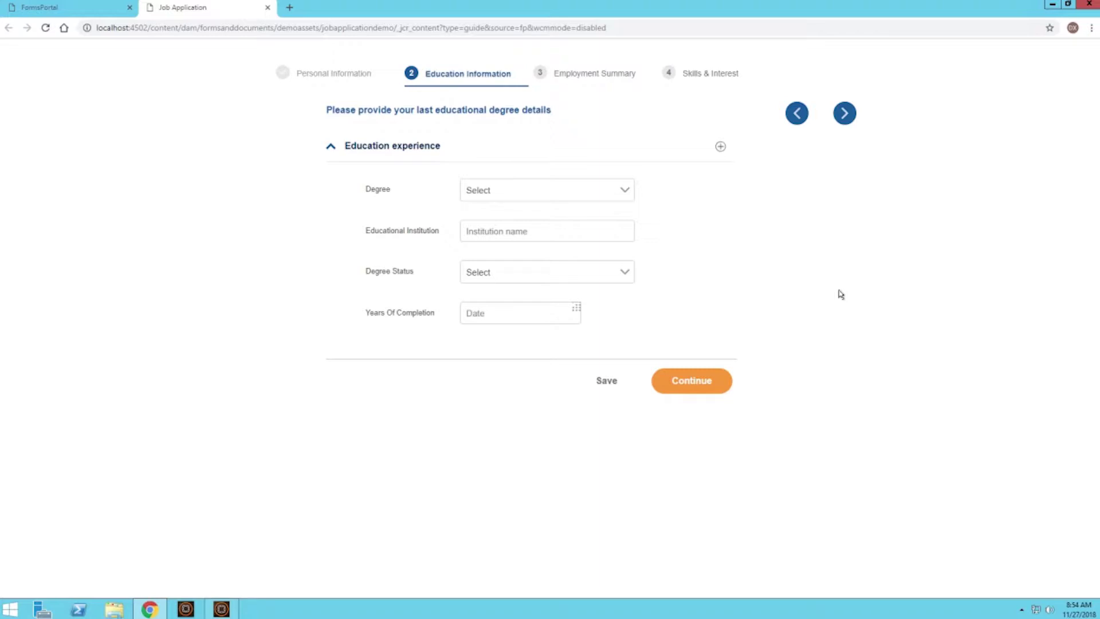
# Choose Postgraduate as the degree and enter George Mason University as the institution.
pyautogui.click(571, 189)
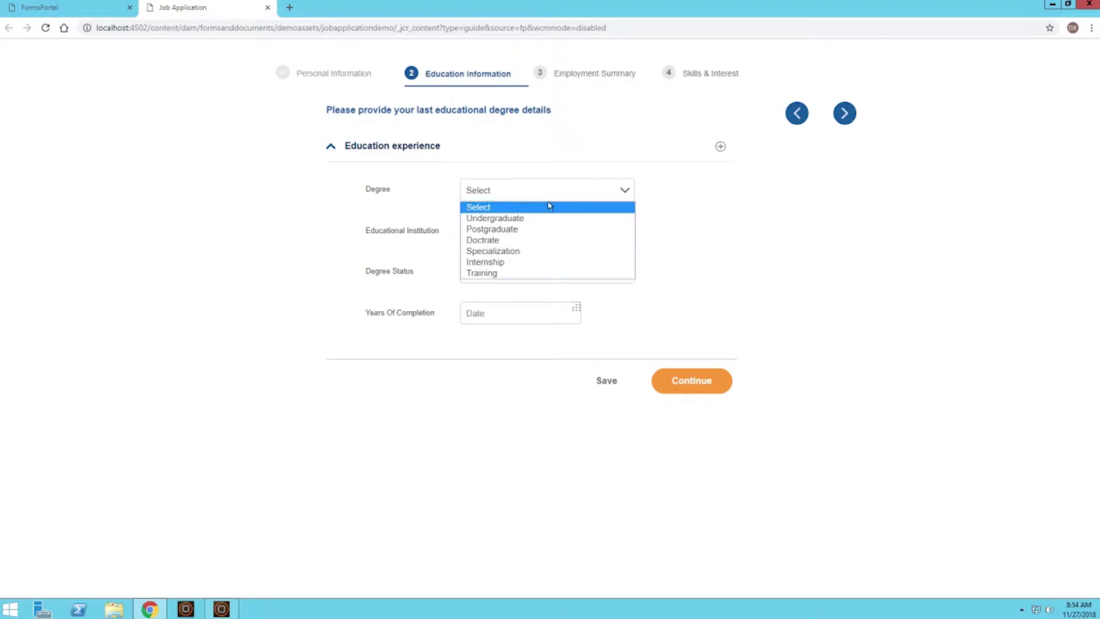
pyautogui.click(536, 229)
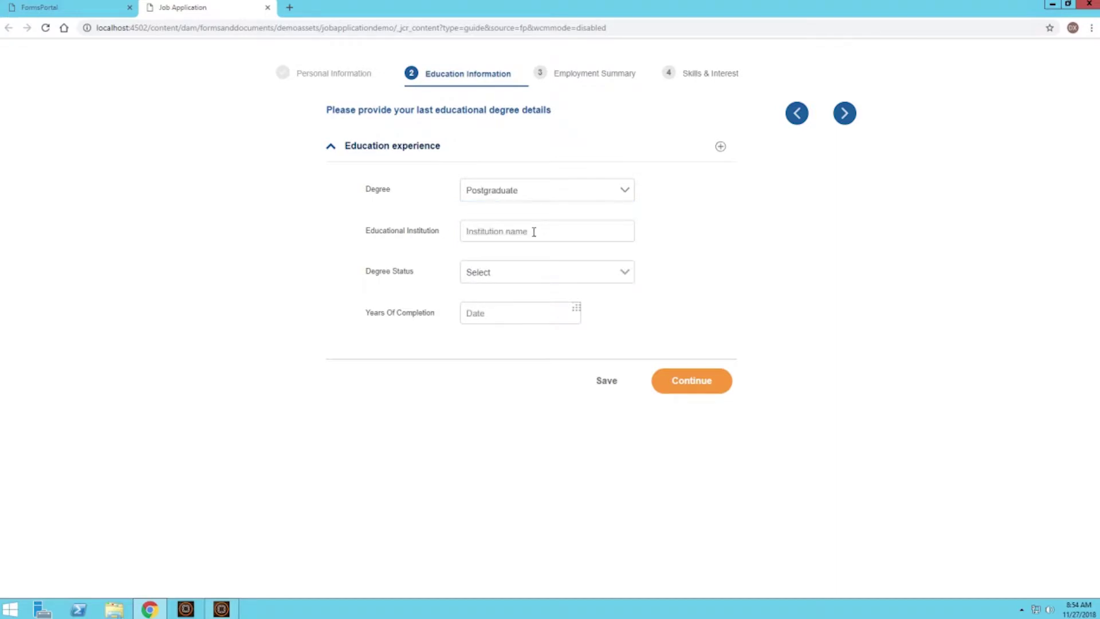
pyautogui.click(534, 232)
pyautogui.write('George Mason Univesity')
pyautogui.rightClick(533, 231)
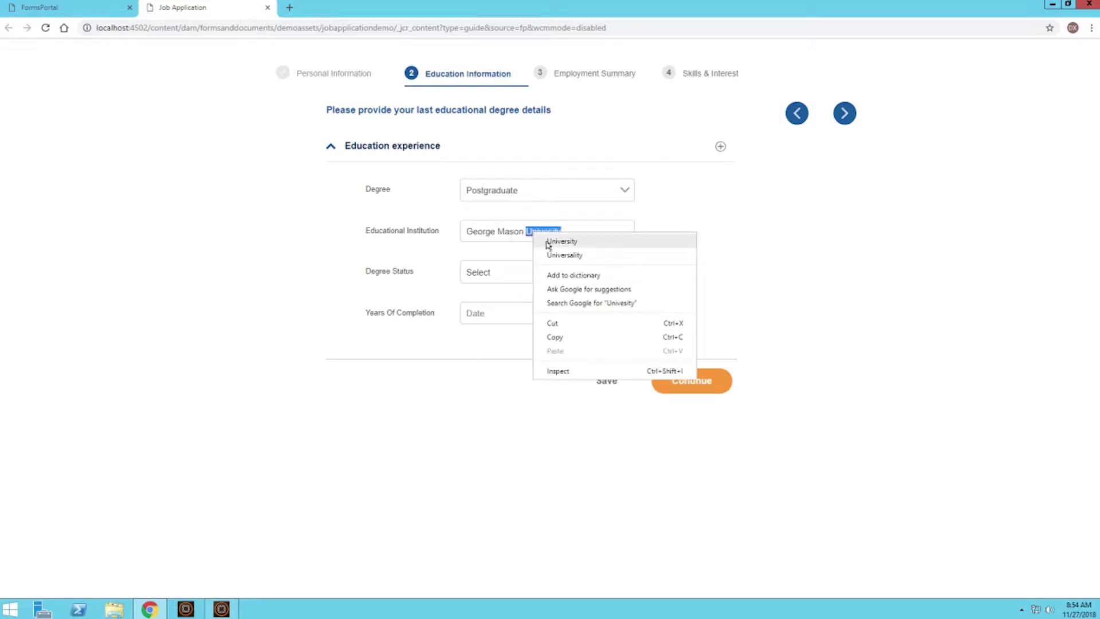
pyautogui.click(546, 241)
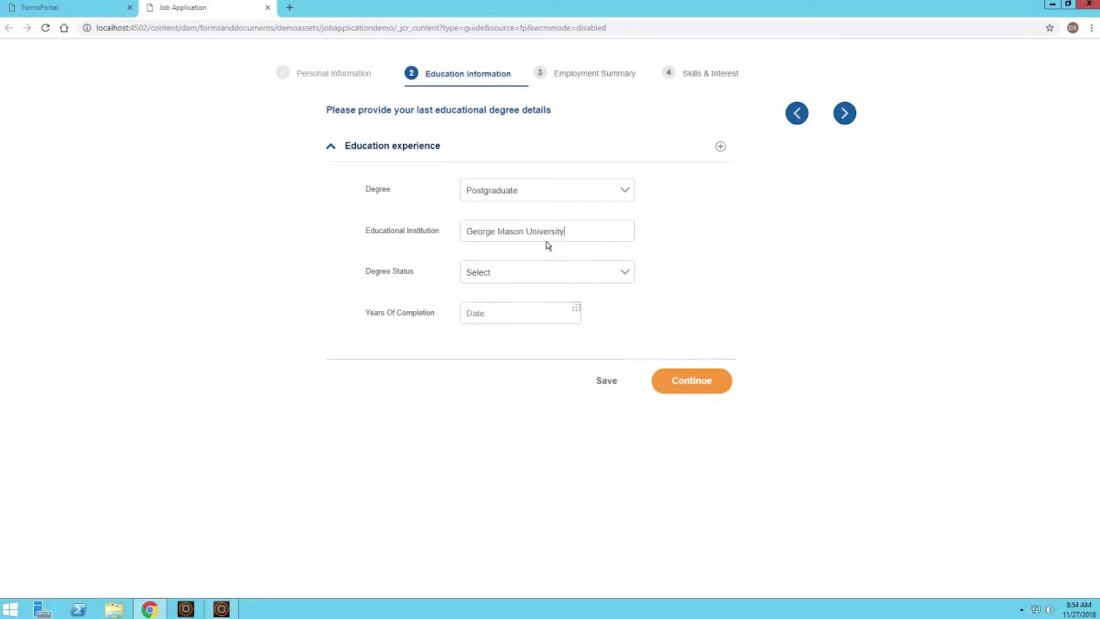
# Mark the degree Completed with completion date May 15, 2018, and move to Employment Summary.
pyautogui.click(626, 269)
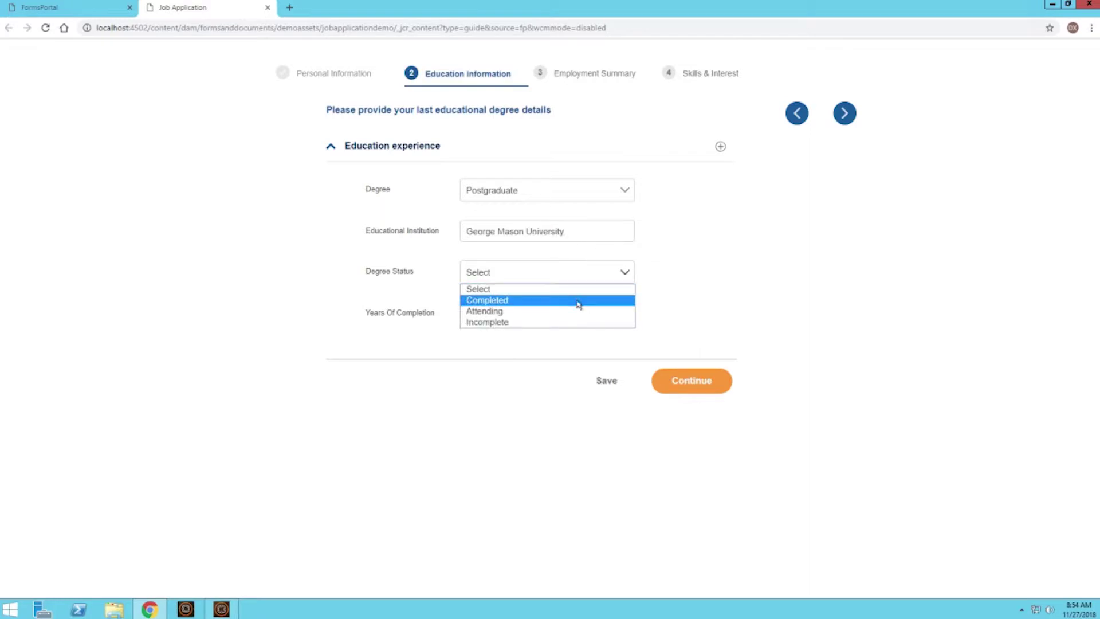
pyautogui.click(579, 301)
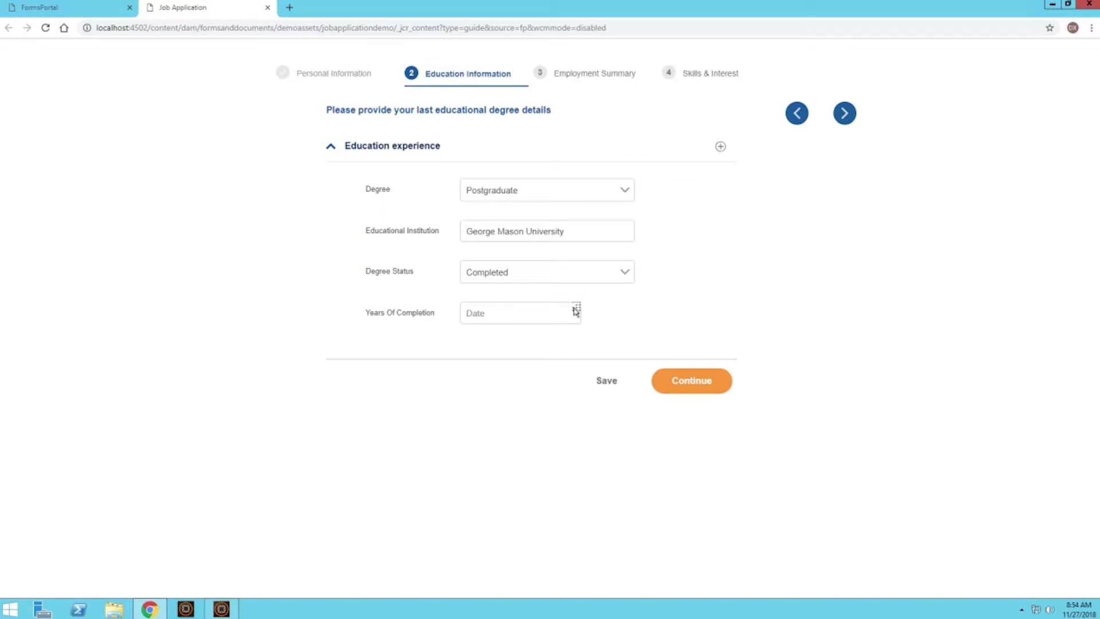
pyautogui.click(576, 310)
pyautogui.click(580, 335)
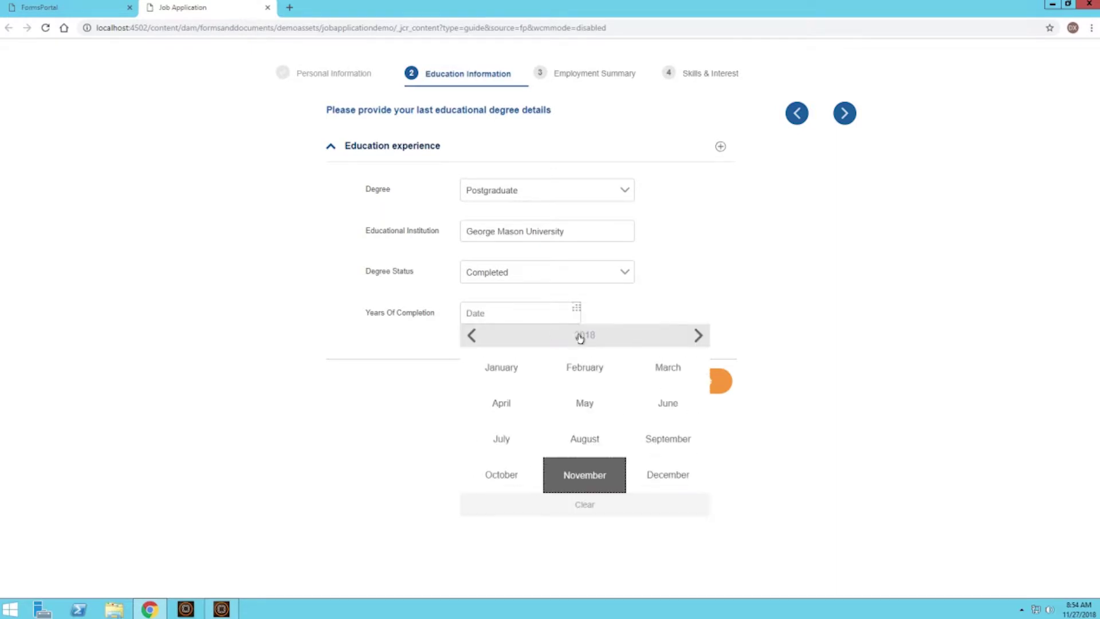
pyautogui.click(588, 404)
pyautogui.click(549, 433)
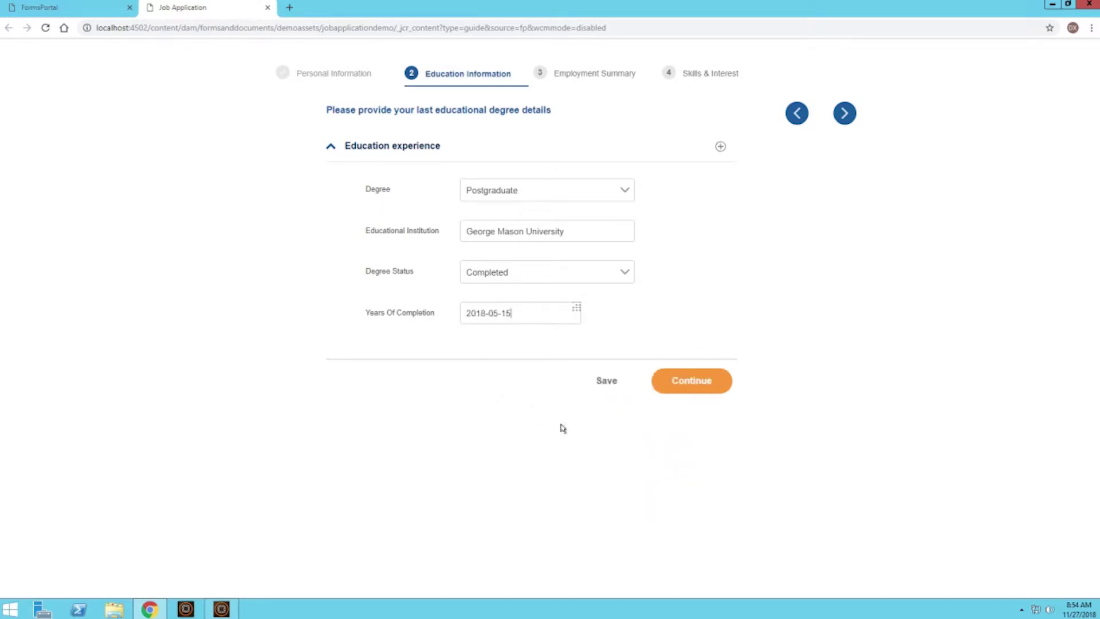
pyautogui.click(706, 383)
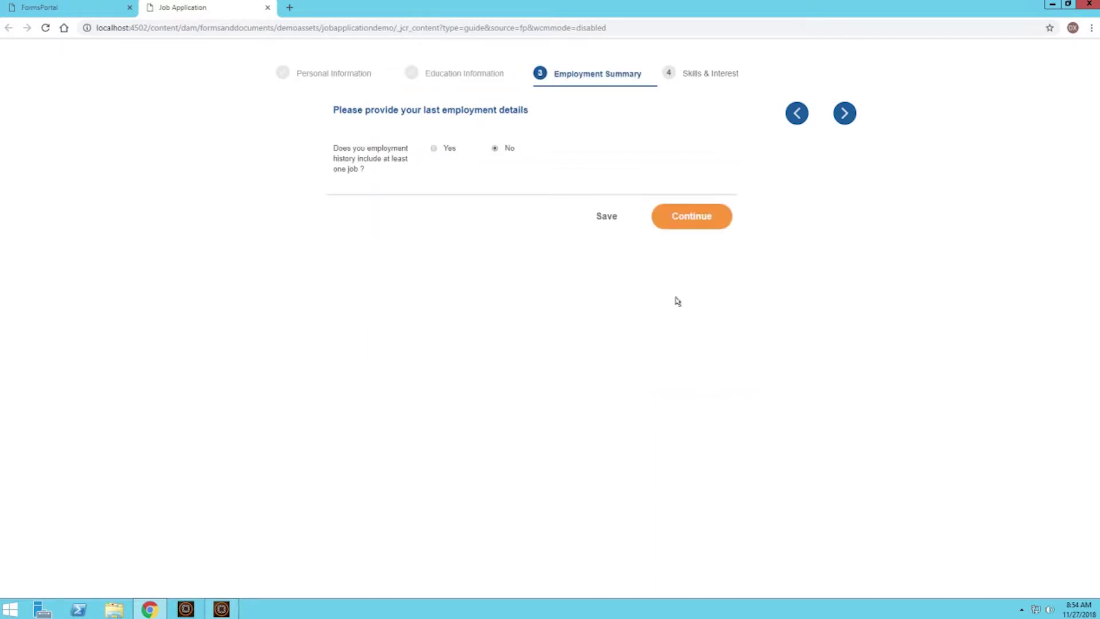
pyautogui.click(796, 113)
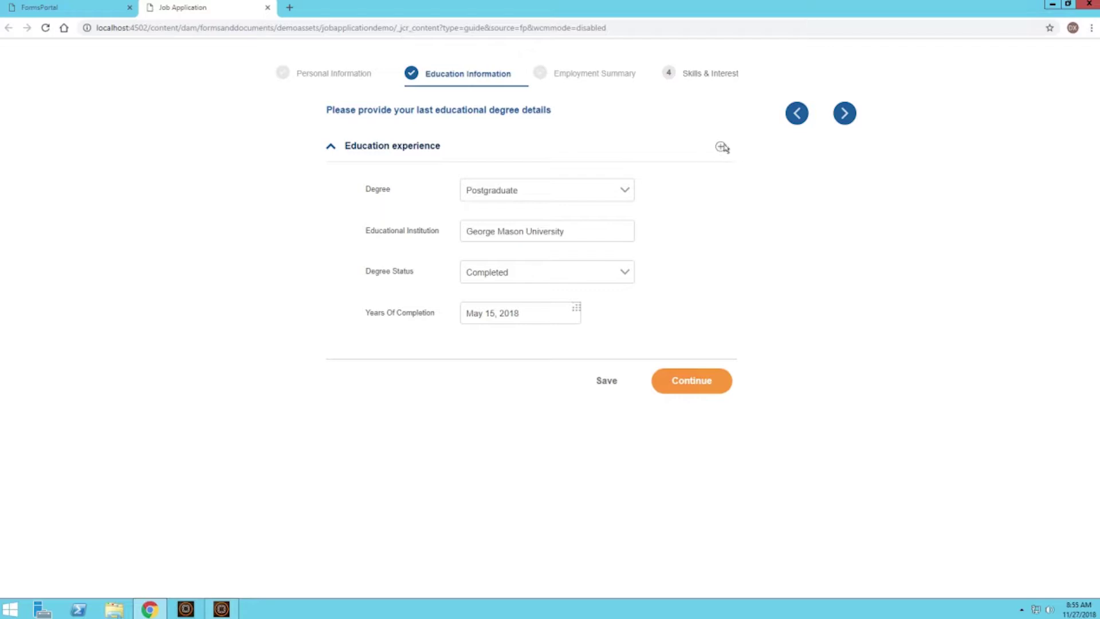
pyautogui.click(720, 147)
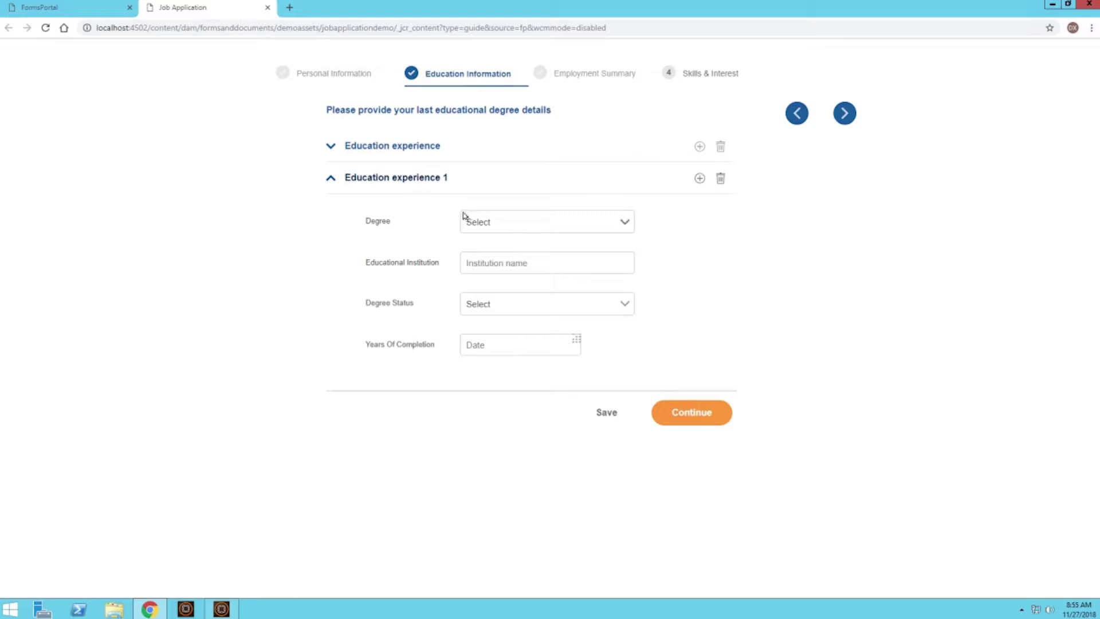
pyautogui.click(699, 178)
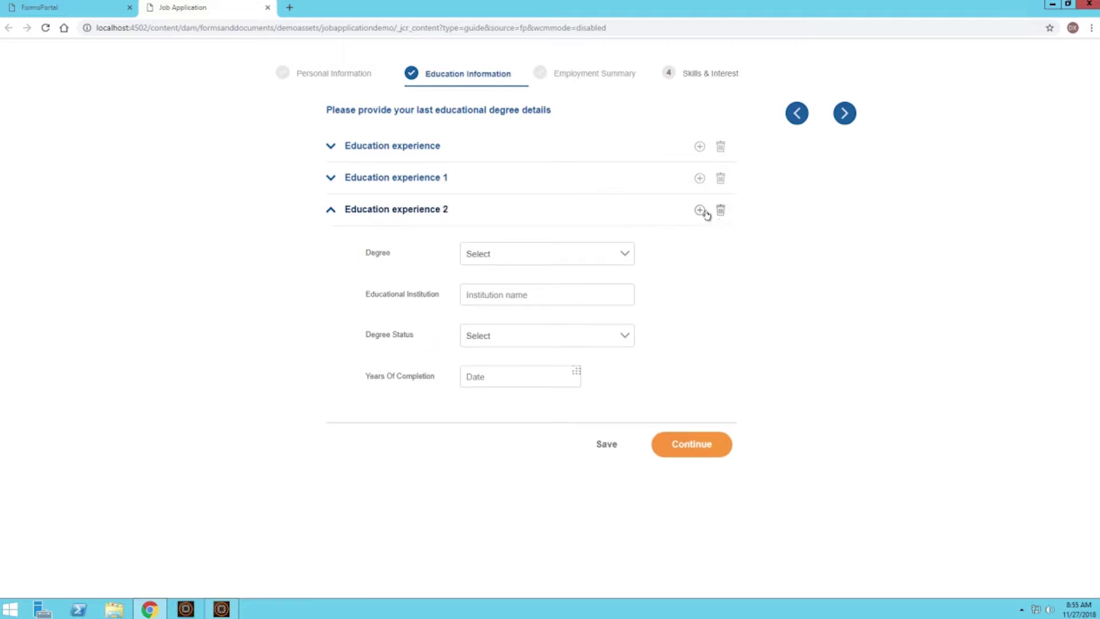
pyautogui.click(699, 211)
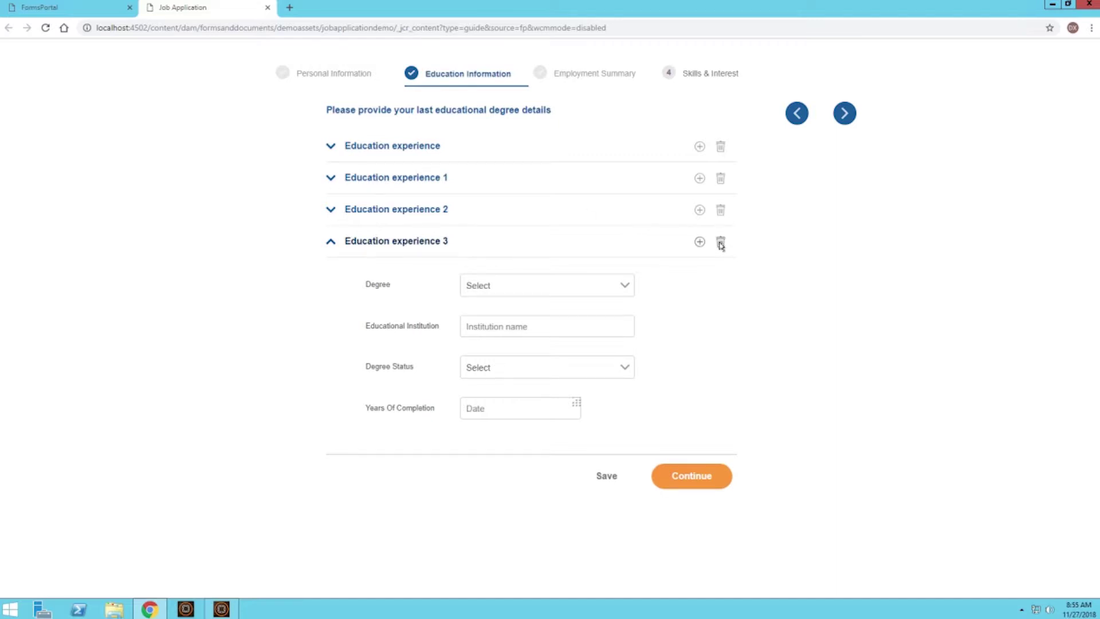
pyautogui.click(721, 243)
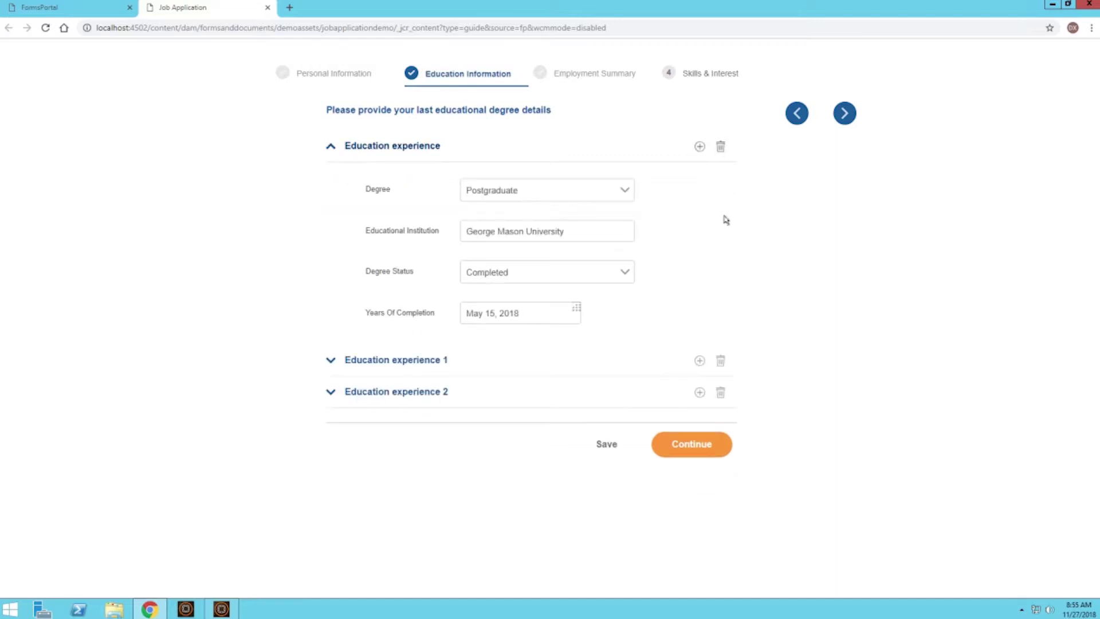
pyautogui.click(720, 362)
pyautogui.click(721, 362)
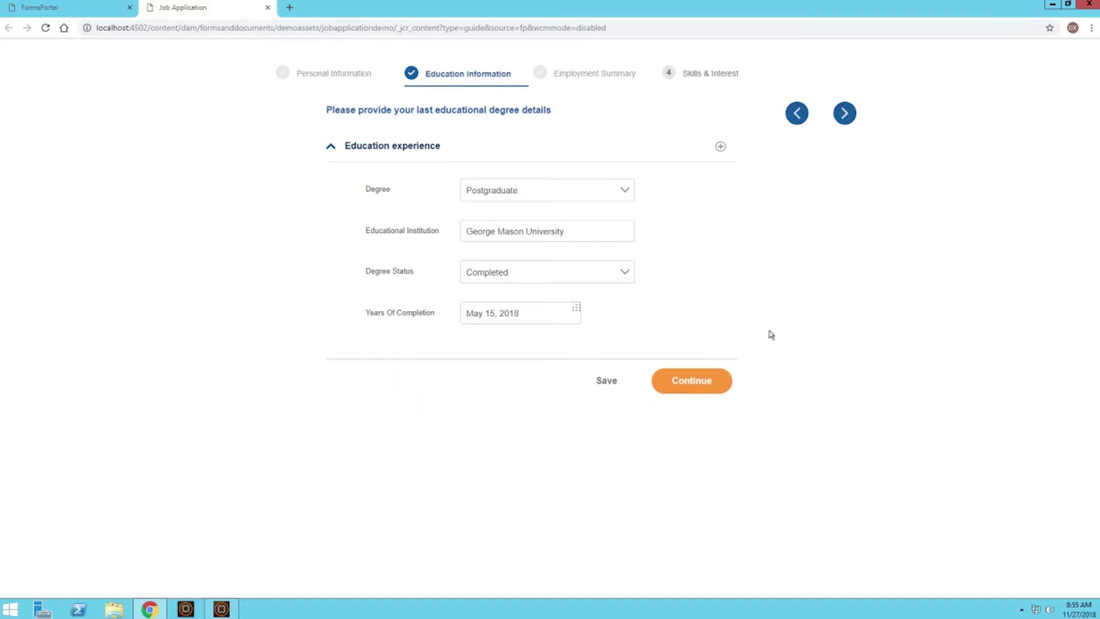
pyautogui.click(845, 114)
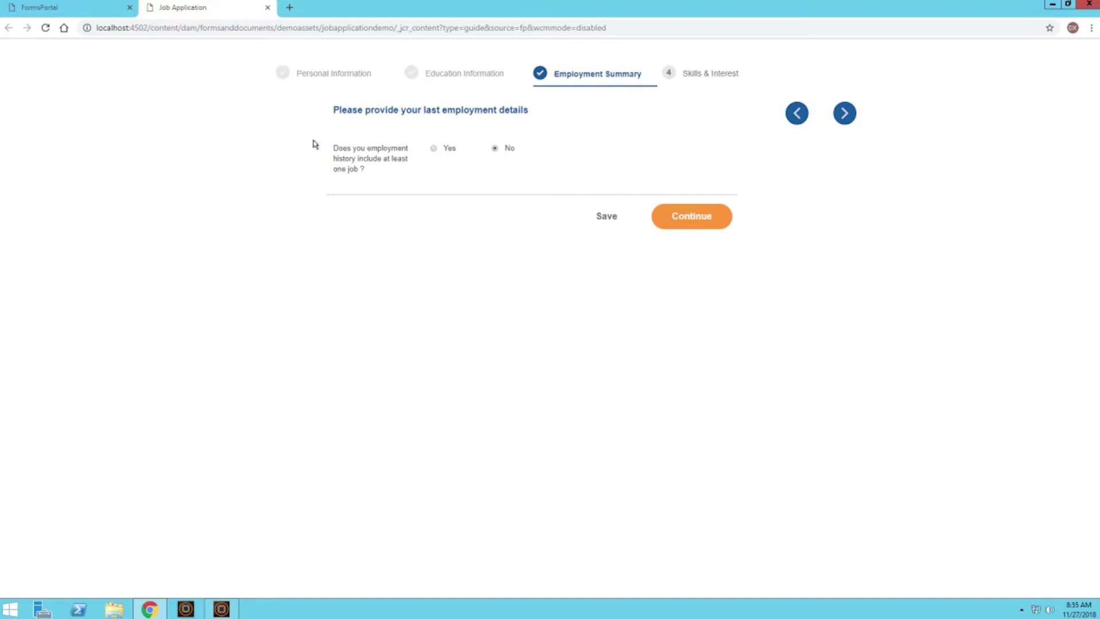
# Switch the employment history answer from Yes back to No and continue to Skills & Interest.
pyautogui.doubleClick(339, 149)
pyautogui.click(338, 159)
pyautogui.click(434, 150)
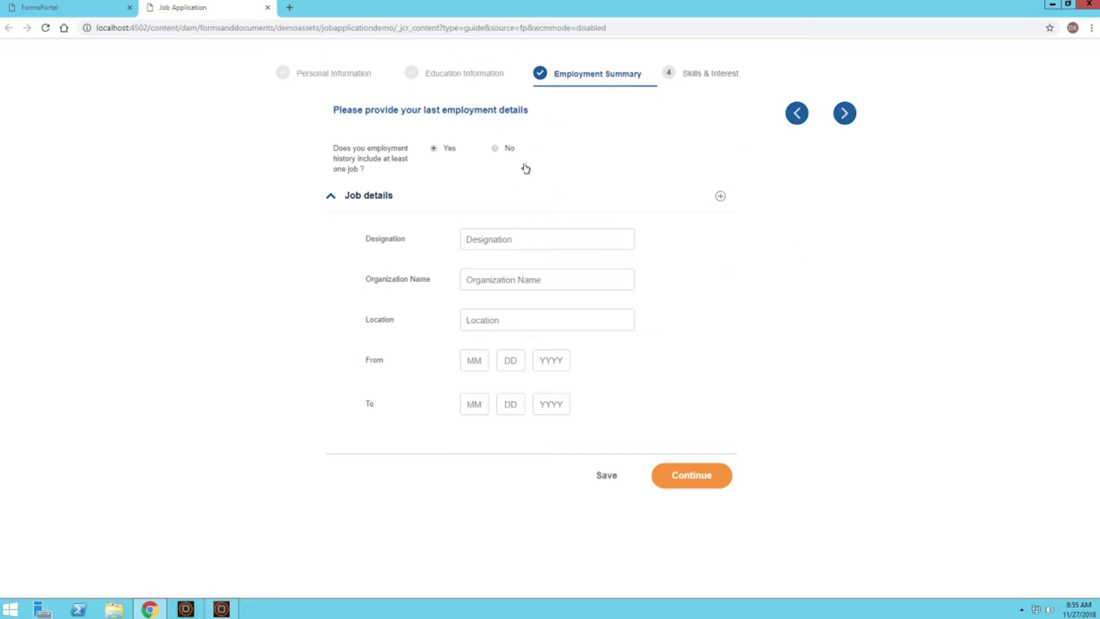
pyautogui.click(494, 150)
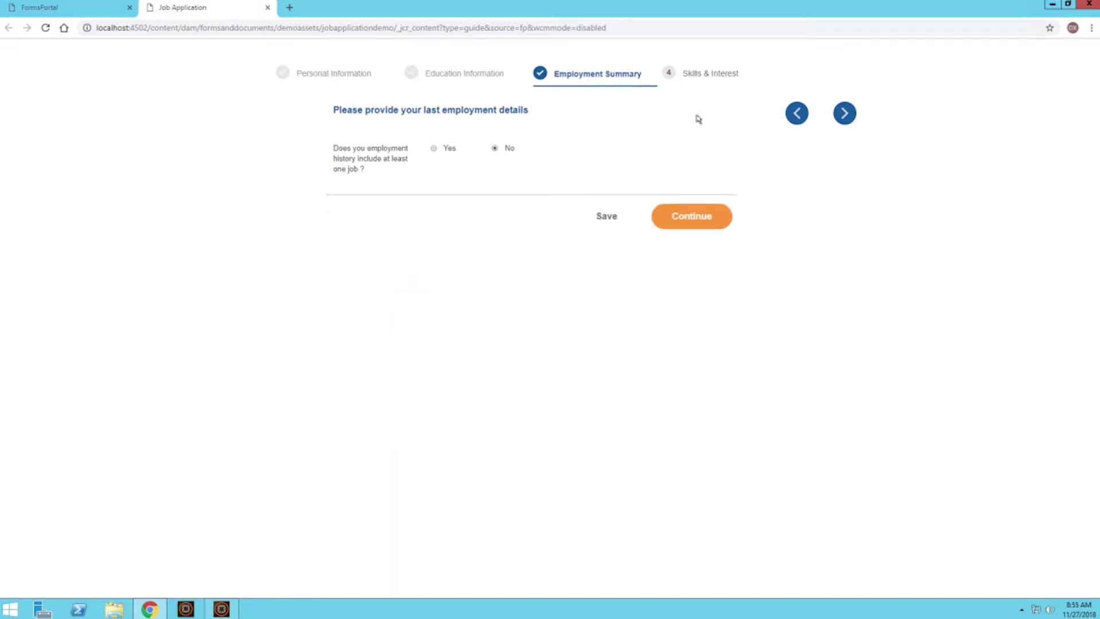
pyautogui.click(851, 113)
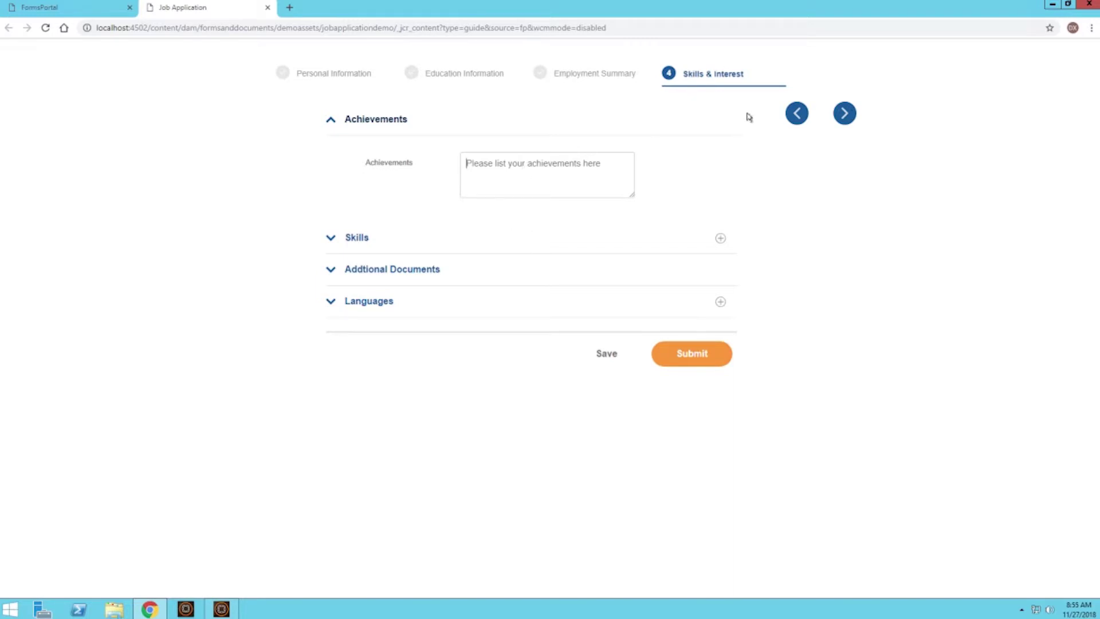
# Type 'Graduated top of class.' into Achievements and select the text to copy it.
pyautogui.click(486, 167)
pyautogui.write('Graduated top of class.')
pyautogui.moveTo(558, 159); pyautogui.dragTo(457, 147)
pyautogui.hotkey('ctrl', 'c')
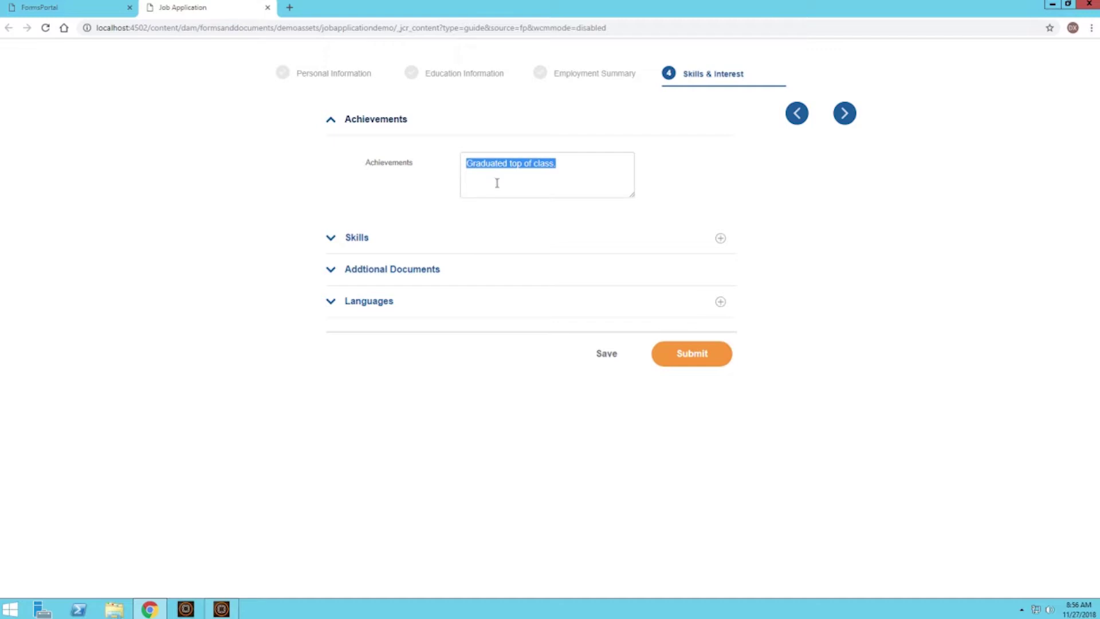
pyautogui.click(481, 173)
# Paste the line repeatedly onto new lines, then enlarge the Achievements box to fit them.
pyautogui.click(553, 165)
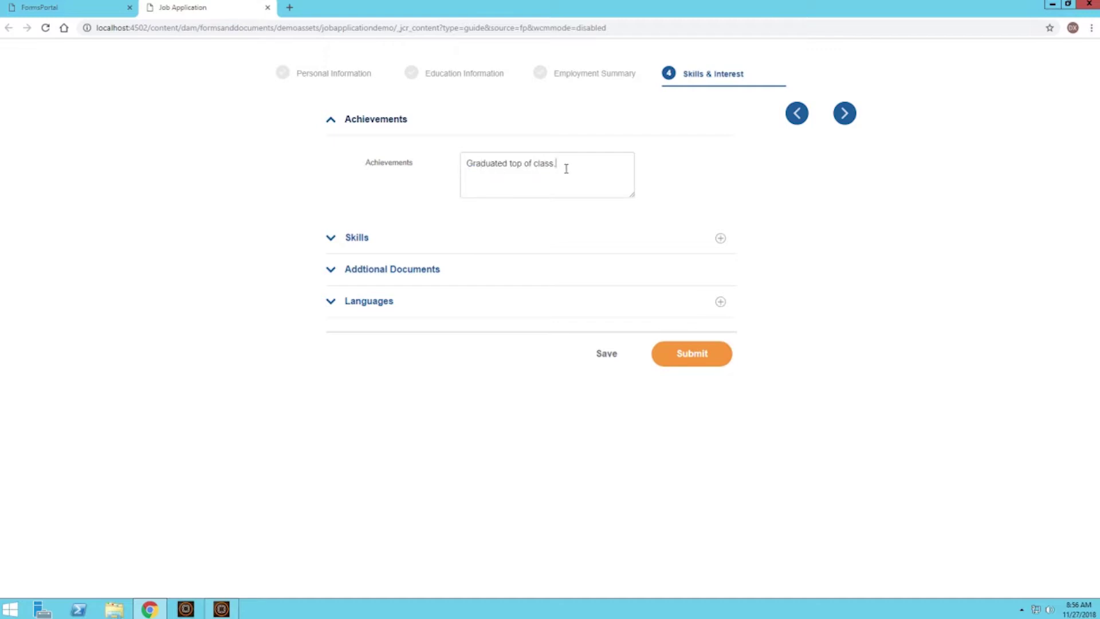
pyautogui.hotkey('ctrl', 'v')
pyautogui.hotkey('ctrl', 'v')
pyautogui.press('Return')
pyautogui.hotkey('ctrl', 'v')
pyautogui.press('Return')
pyautogui.hotkey('ctrl', 'v')
pyautogui.press('Return')
pyautogui.hotkey('ctrl', 'v')
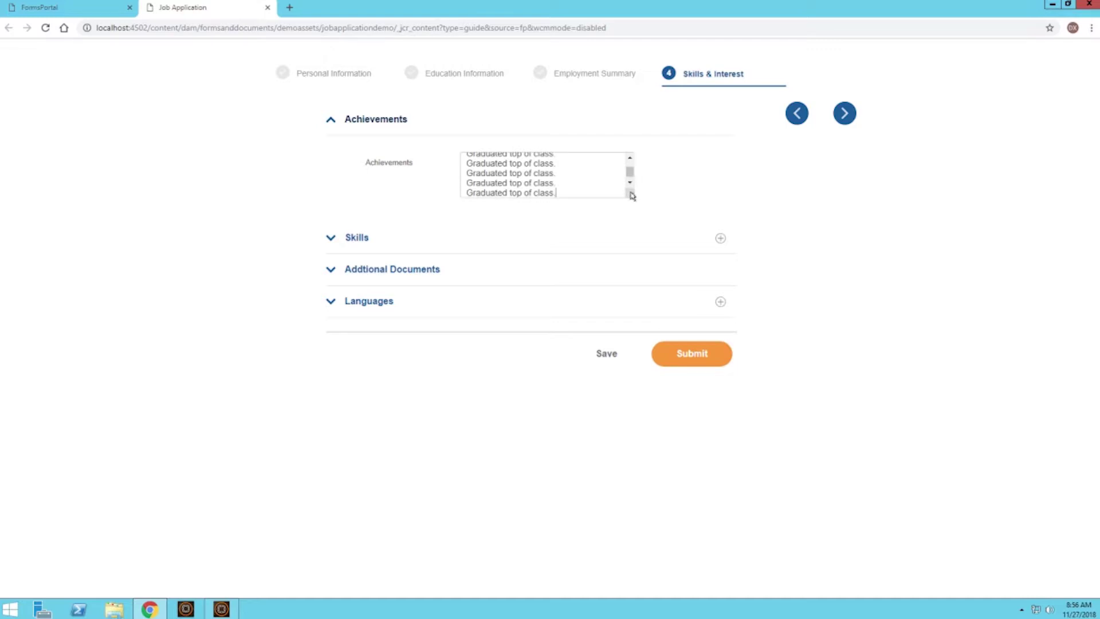
pyautogui.moveTo(632, 197); pyautogui.dragTo(632, 242)
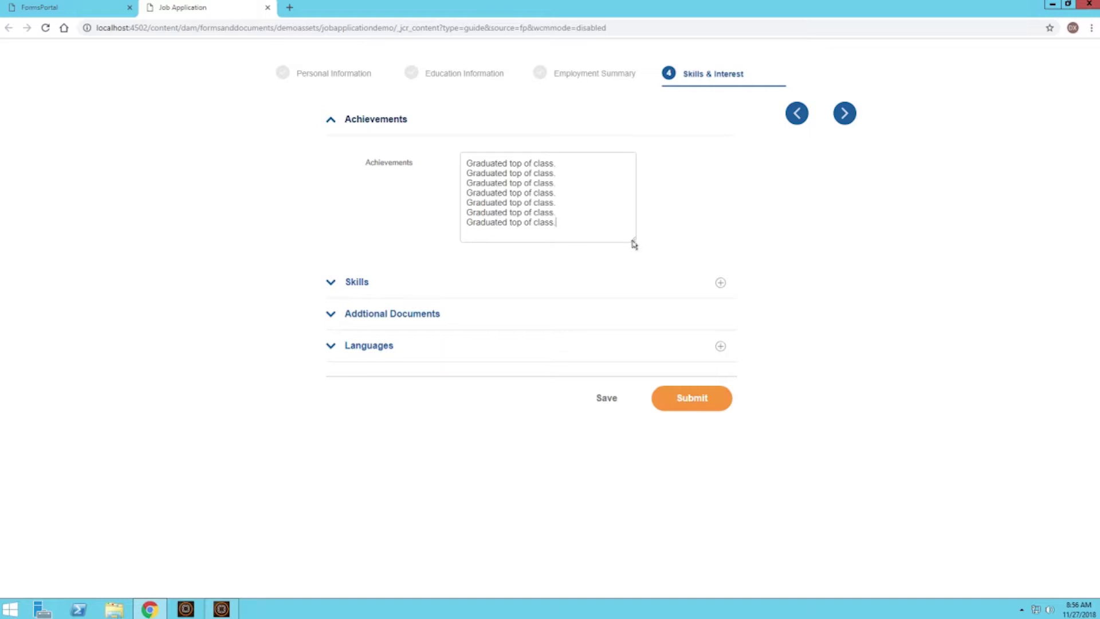
pyautogui.moveTo(633, 243); pyautogui.dragTo(666, 233)
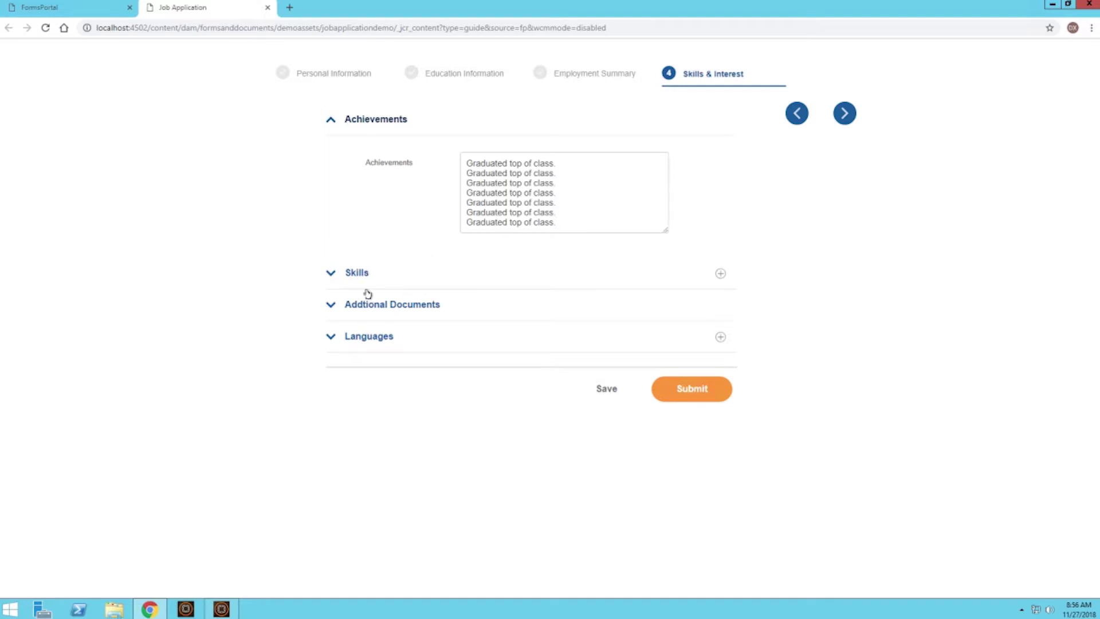
# Attach wordformsampleCompleted.pdf under the Addtional Documents section.
pyautogui.click(356, 307)
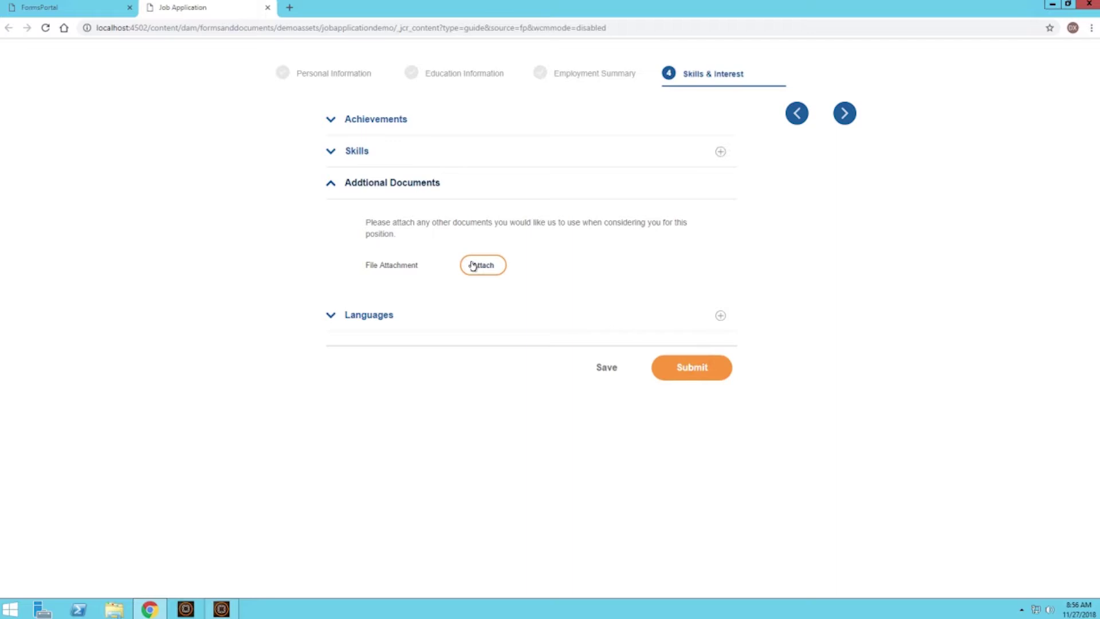
pyautogui.click(473, 265)
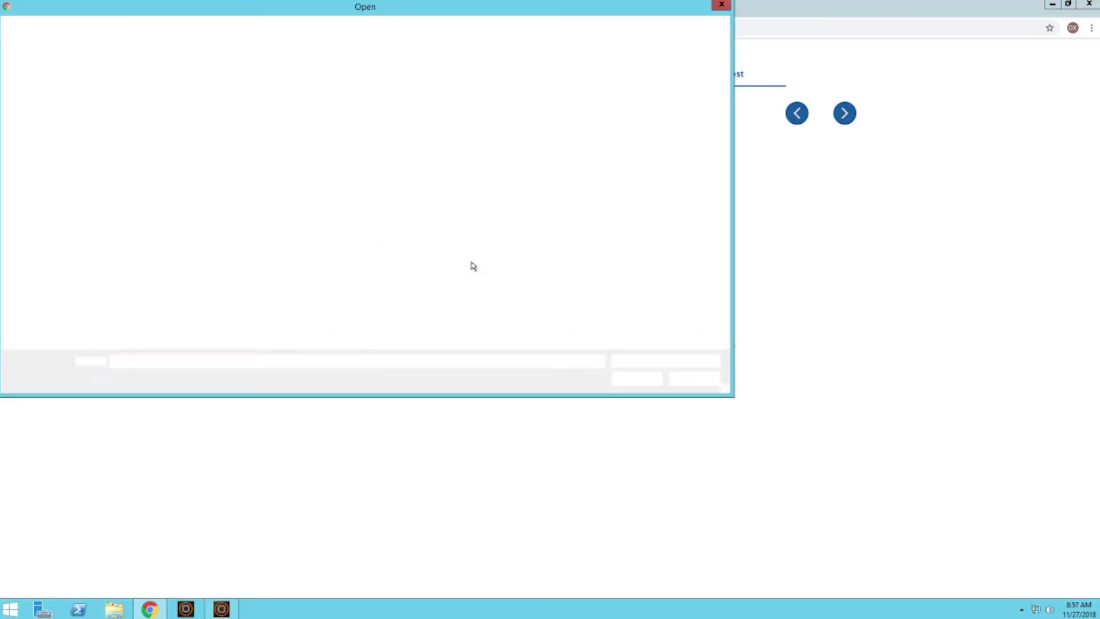
pyautogui.doubleClick(136, 284)
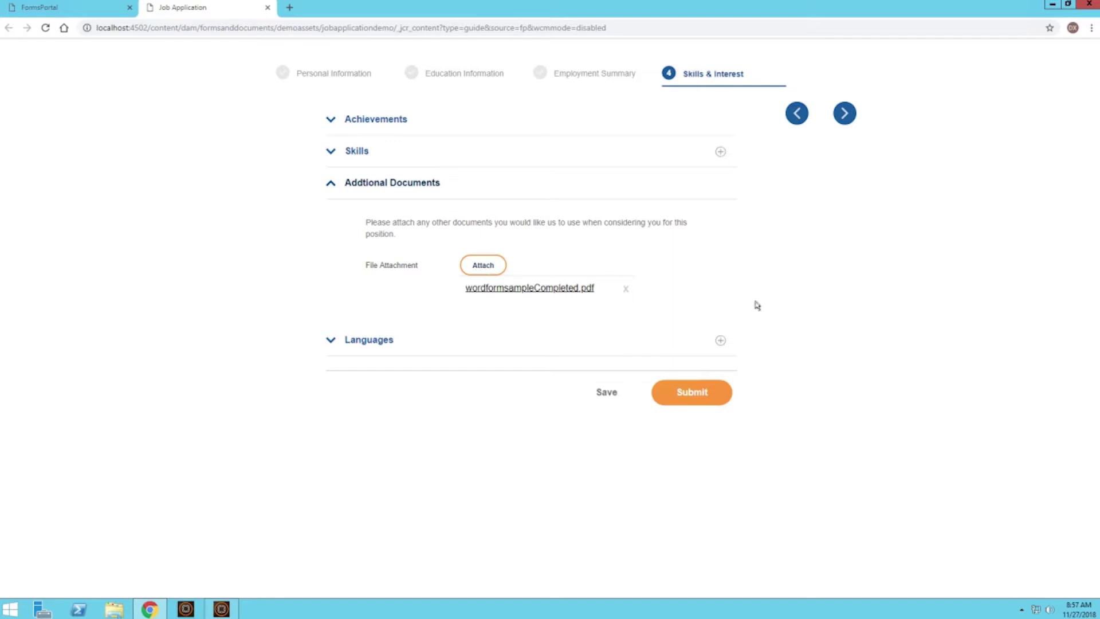
# Set Language to English, remove the extra language row, and submit the application.
pyautogui.click(370, 340)
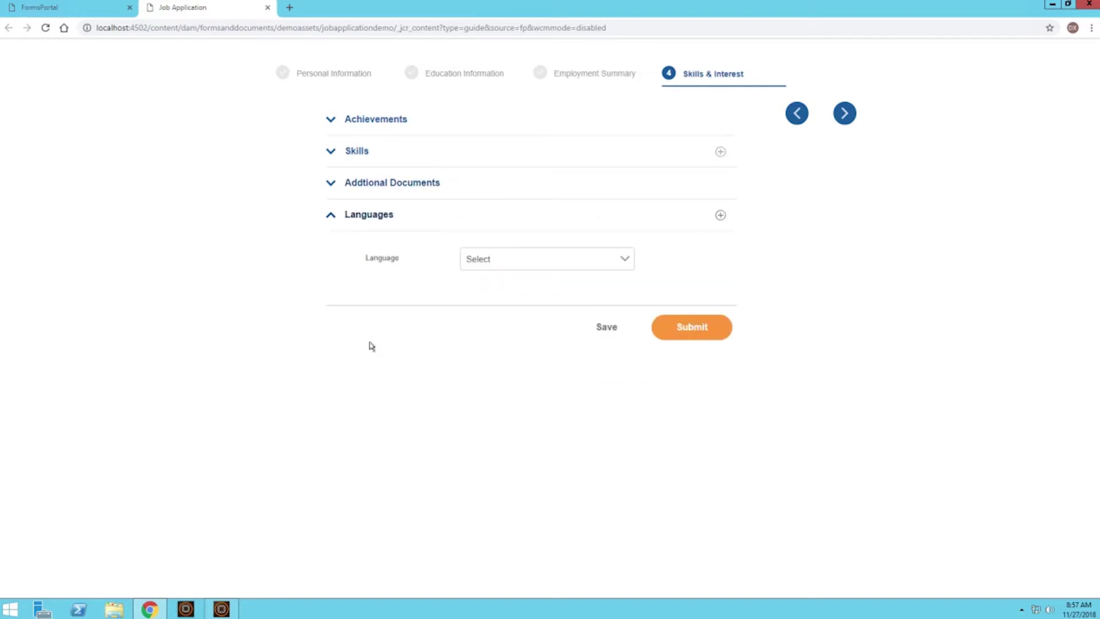
pyautogui.click(559, 265)
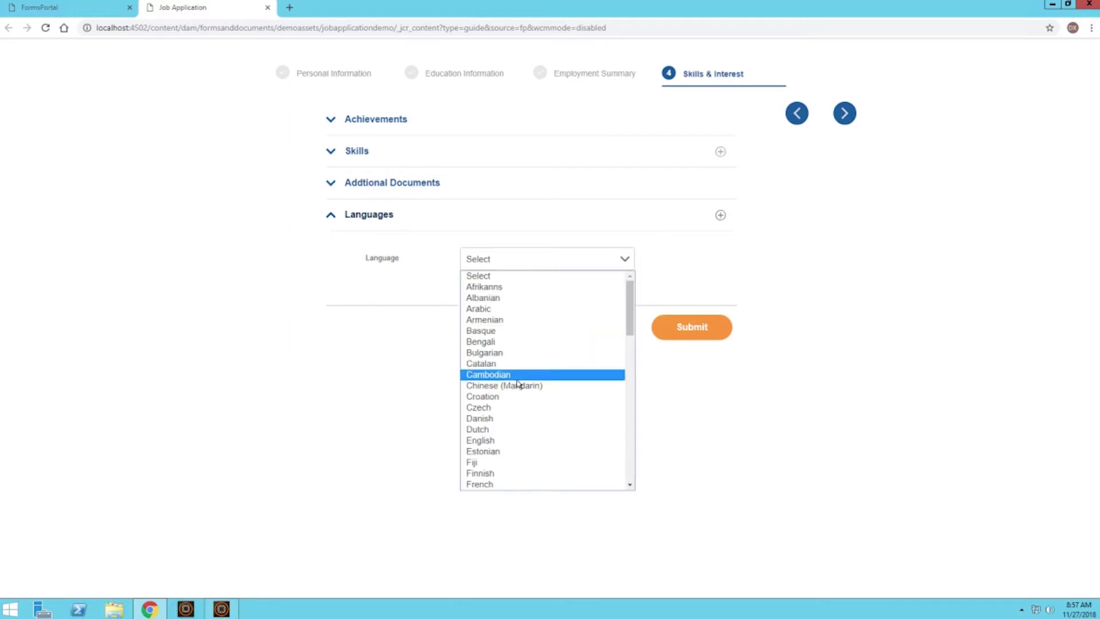
pyautogui.click(518, 440)
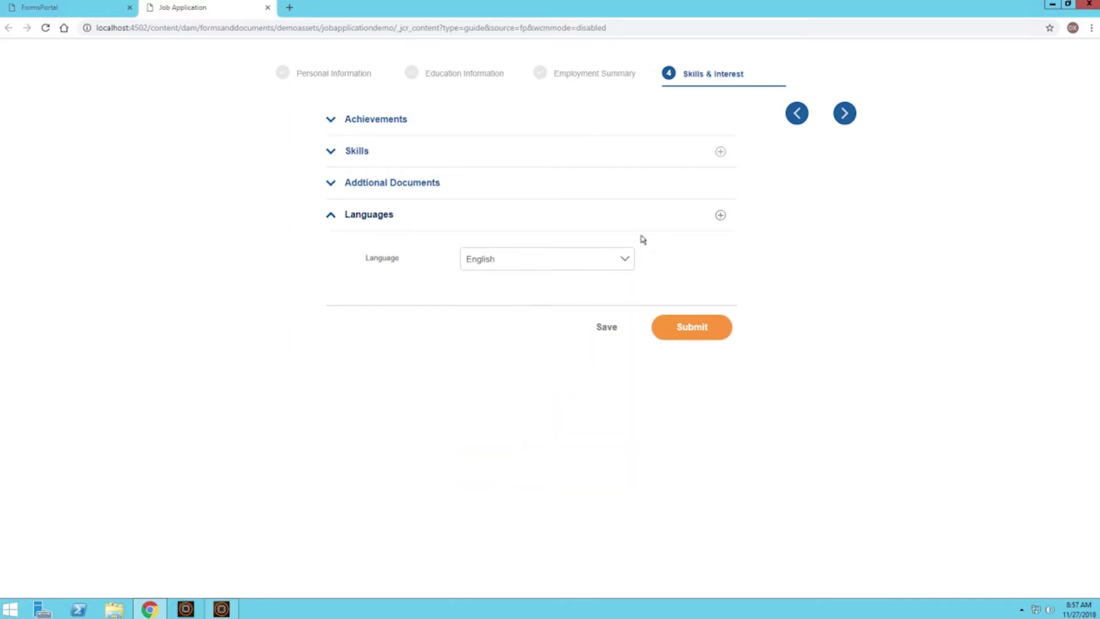
pyautogui.click(721, 215)
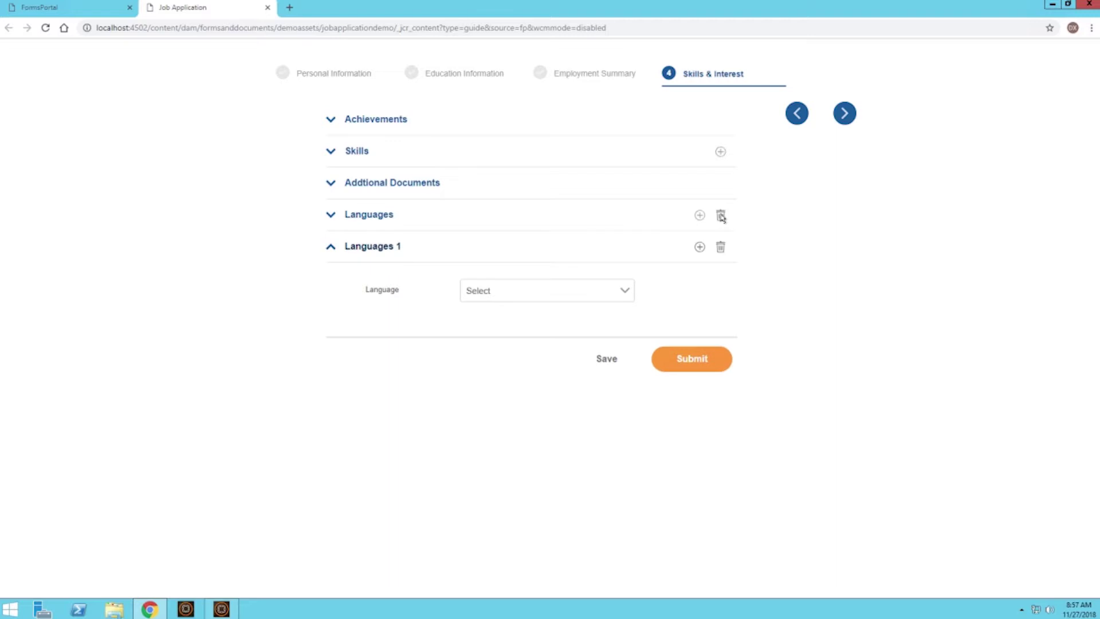
pyautogui.click(721, 251)
pyautogui.click(467, 344)
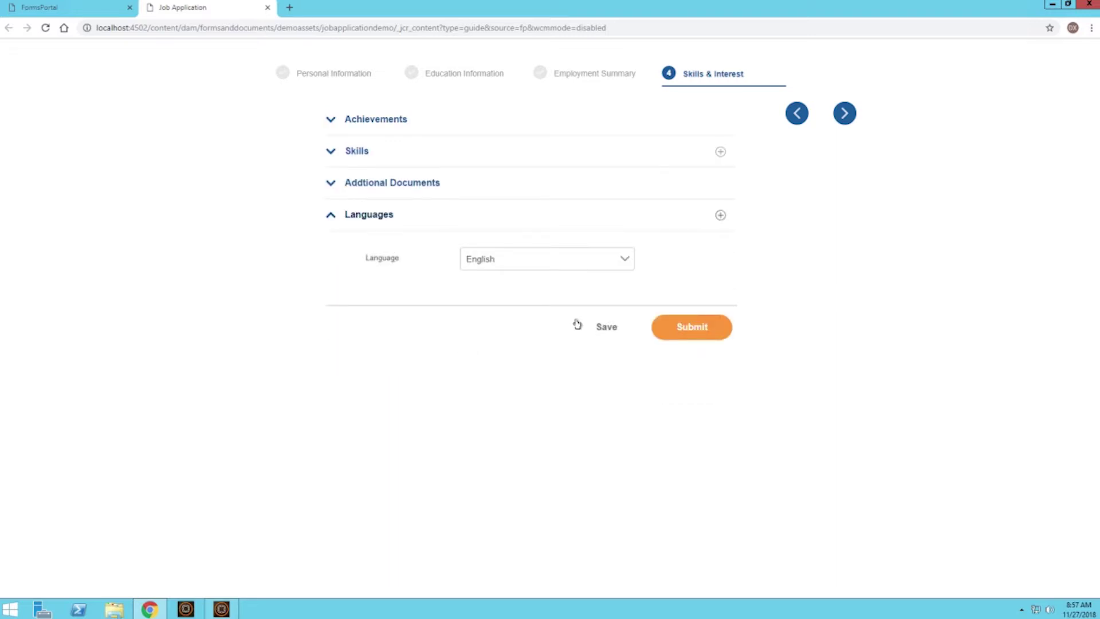
pyautogui.click(692, 331)
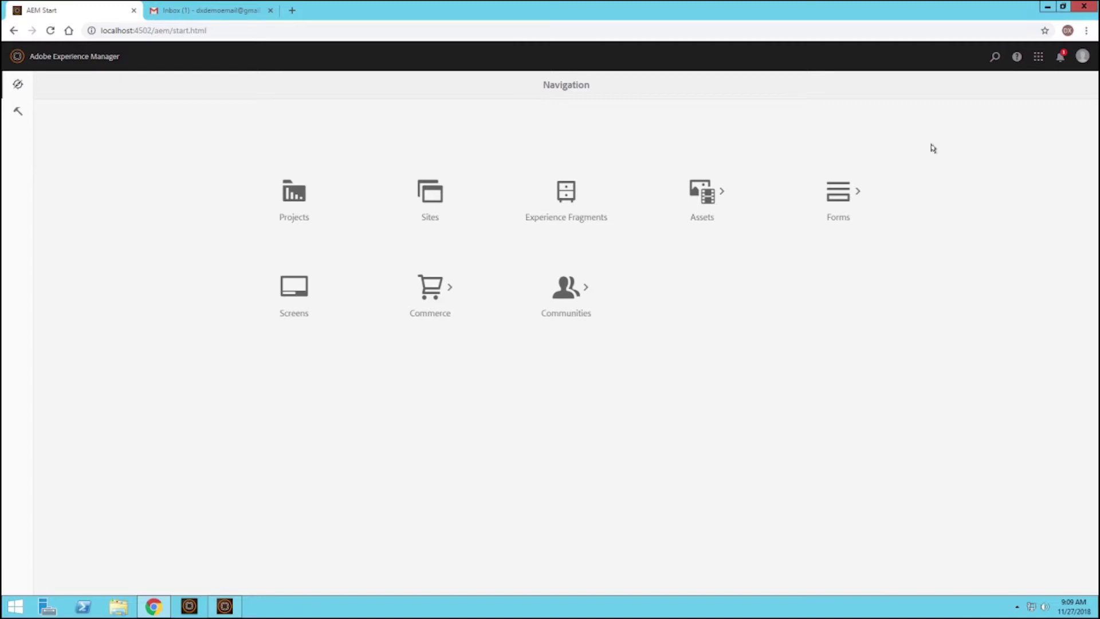
# Show the new notification on the AEM Start page.
pyautogui.click(1060, 59)
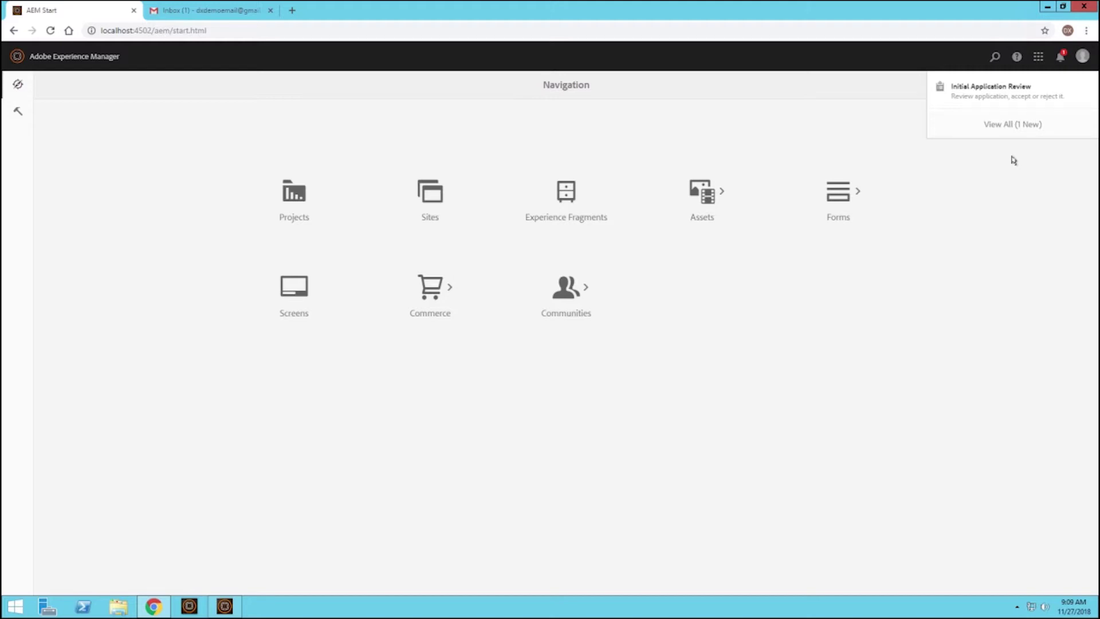
# Close the Initial Application Review notification list and switch to the Gmail inbox tab.
pyautogui.click(1014, 160)
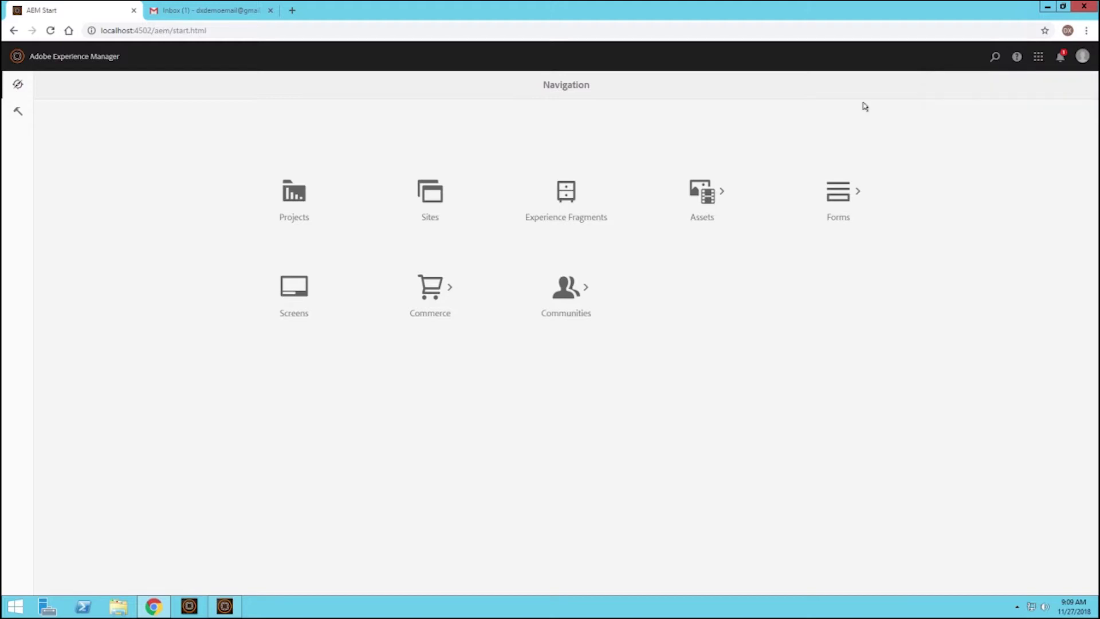
pyautogui.click(225, 4)
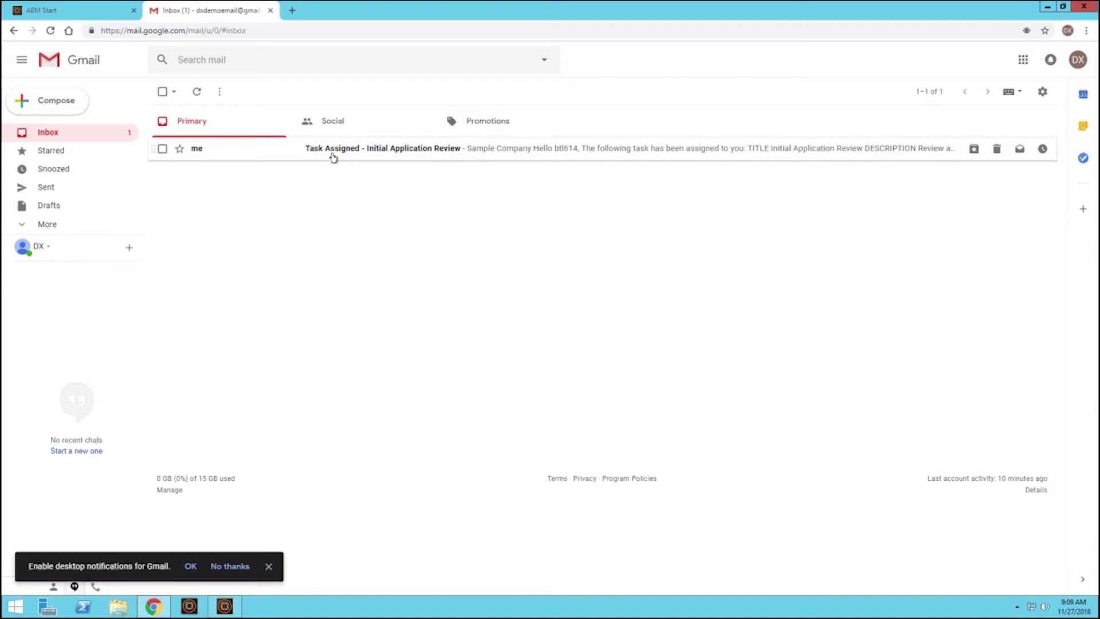
# Open the 'Task Assigned - Initial Application Review' email and read through its message.
pyautogui.click(333, 157)
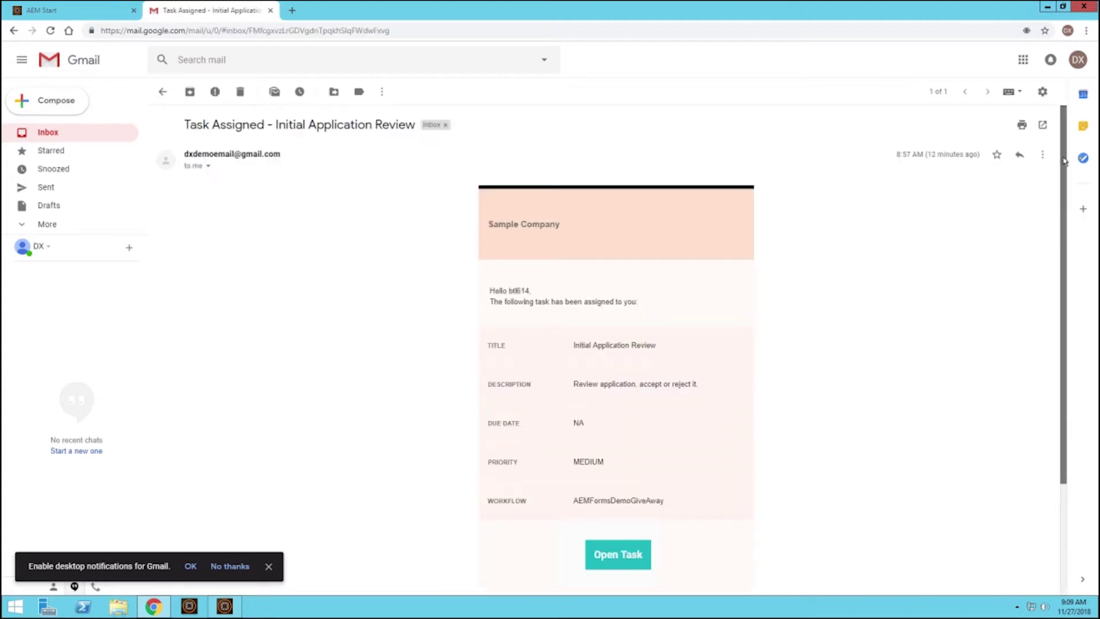
pyautogui.moveTo(1064, 165); pyautogui.dragTo(1067, 204)
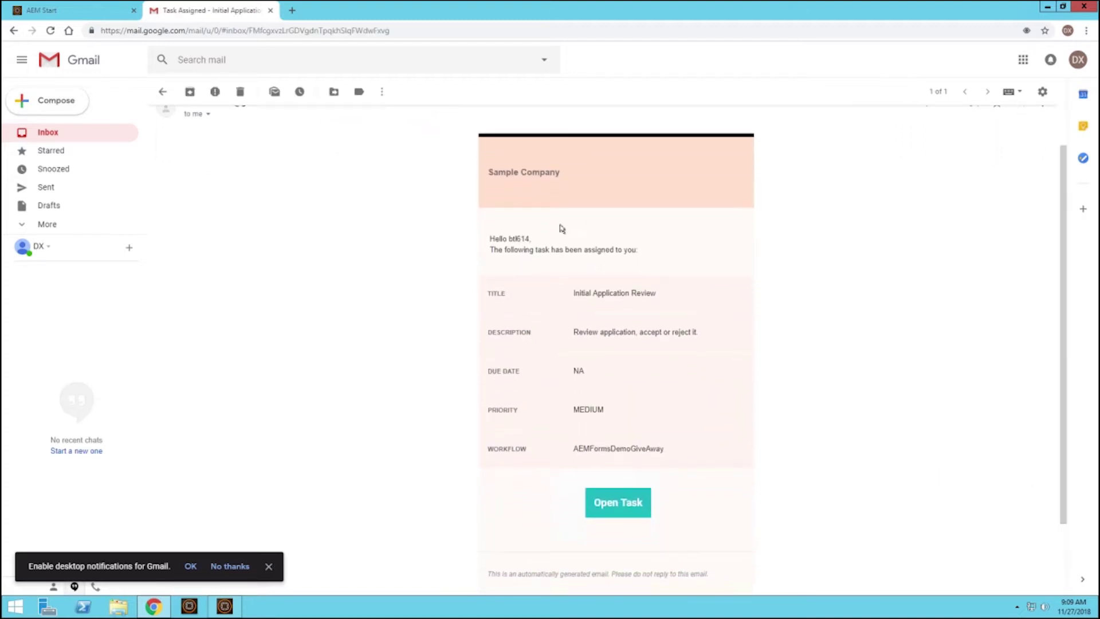
pyautogui.doubleClick(520, 240)
pyautogui.click(566, 273)
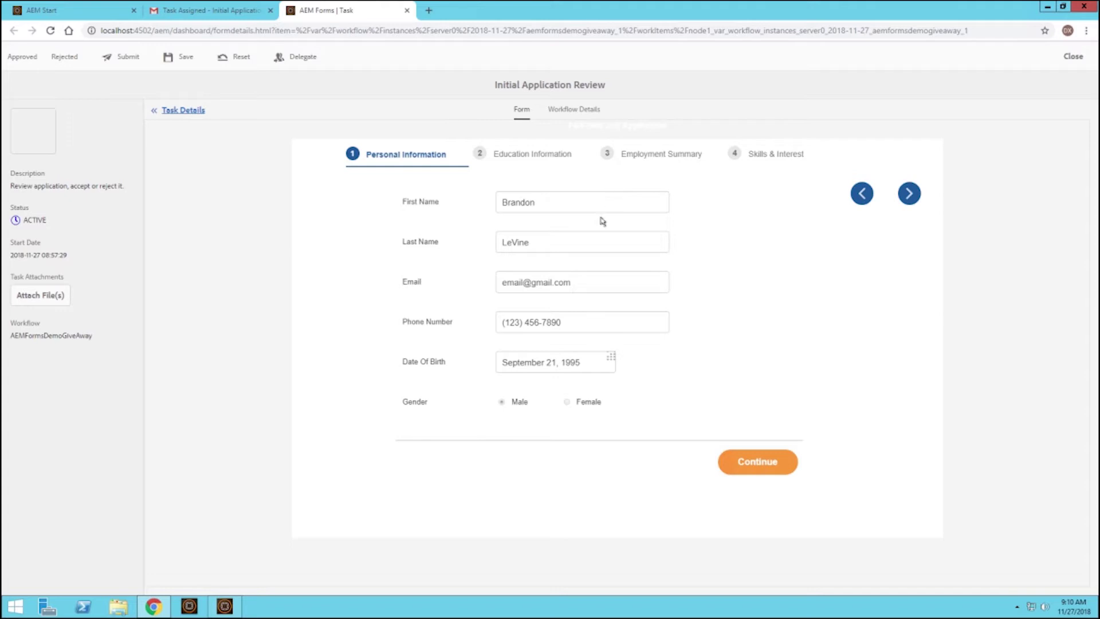
# Step through Education Information, Employment Summary and Skills & Interest, then open attachment wordformsampleCompleted.pdf.
pyautogui.click(911, 194)
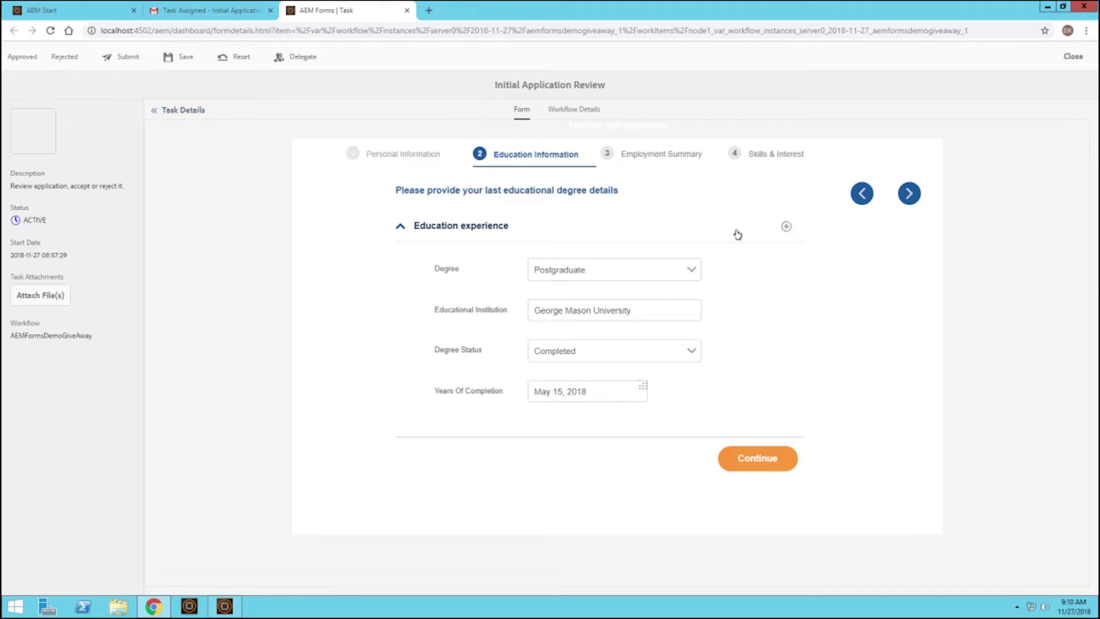
pyautogui.click(907, 194)
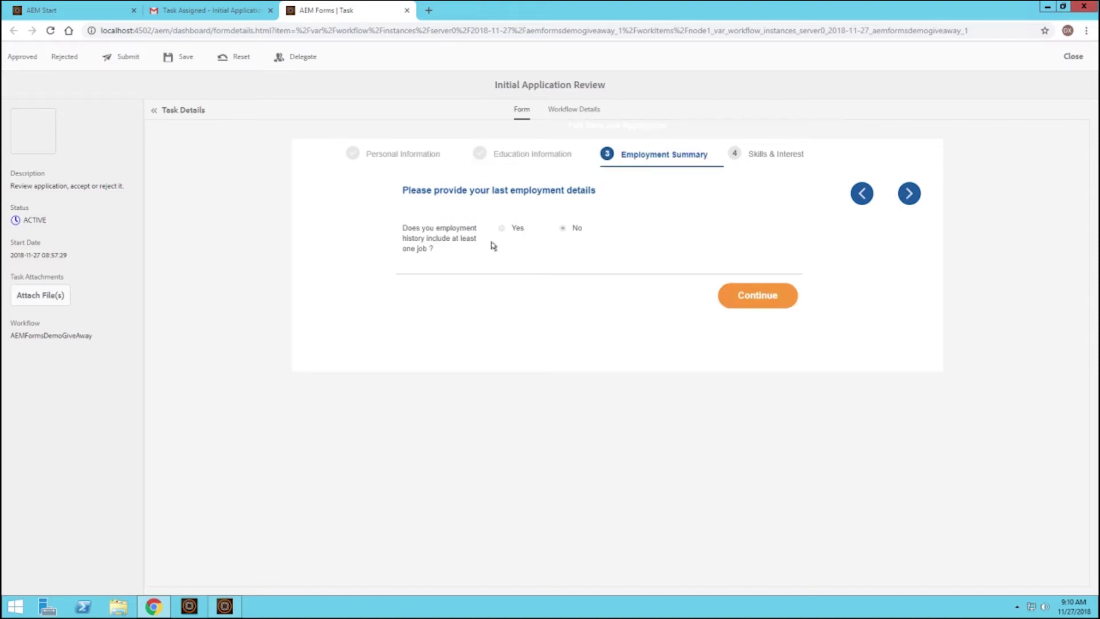
pyautogui.click(910, 194)
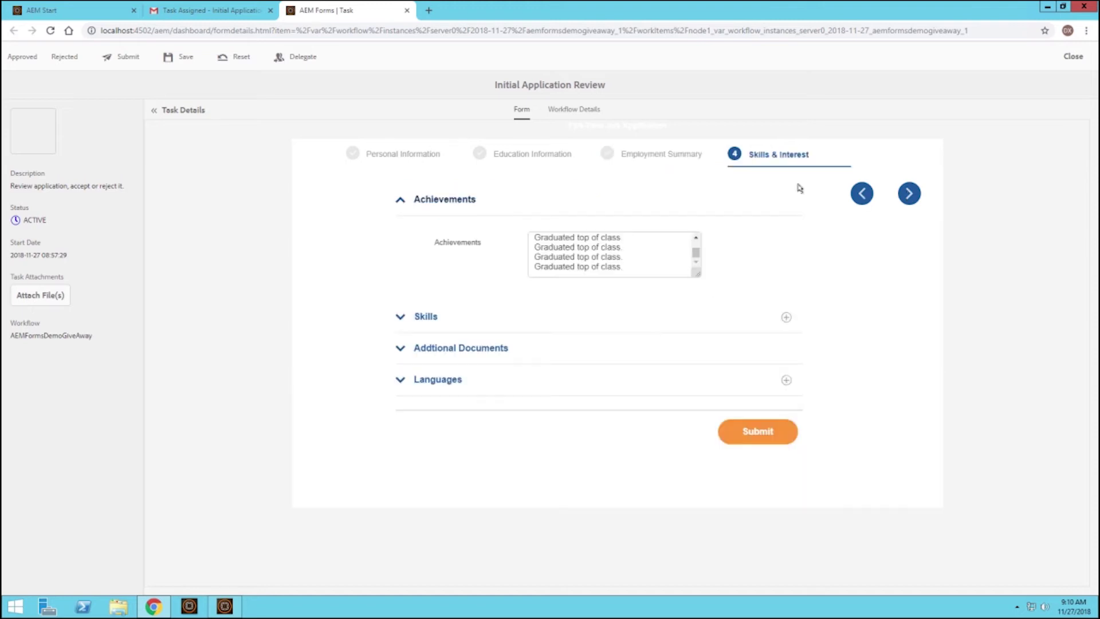
pyautogui.click(460, 353)
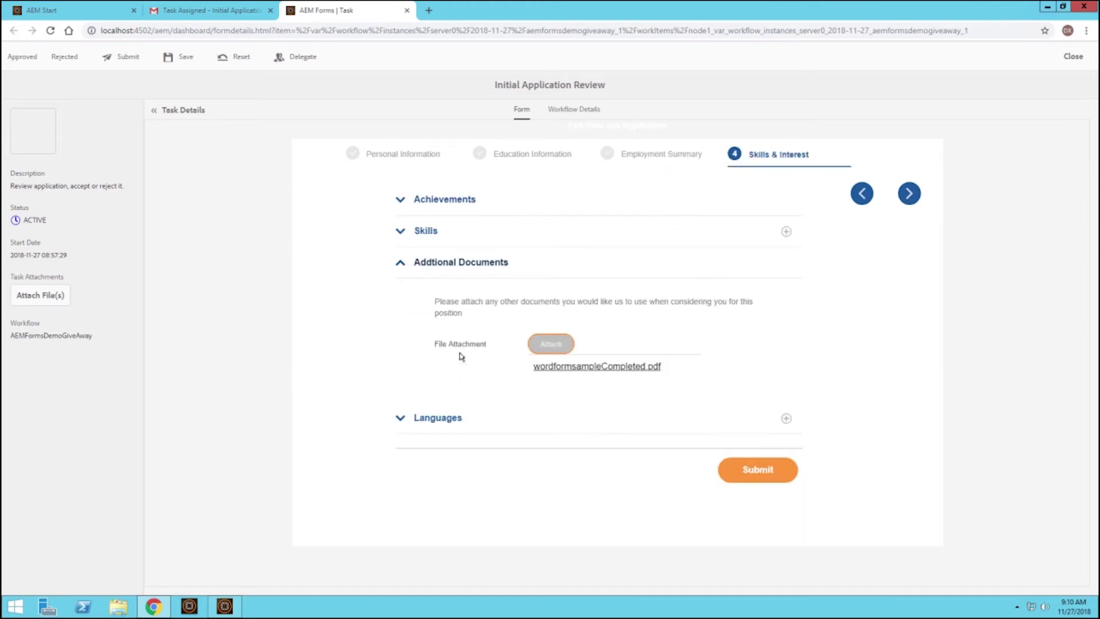
pyautogui.click(547, 368)
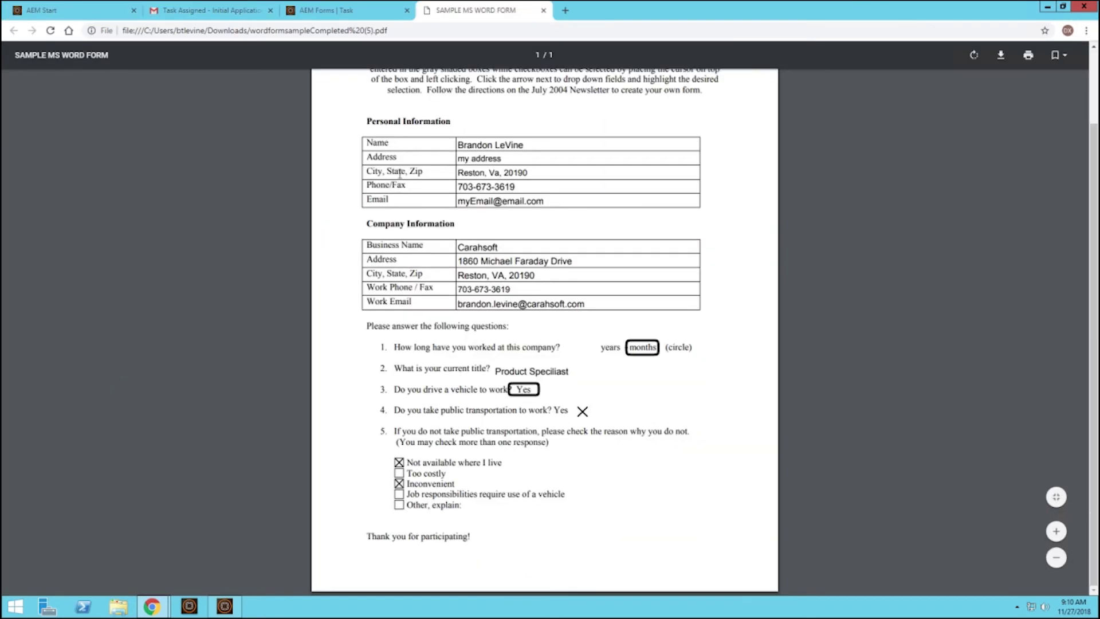
# Close the SAMPLE MS WORD FORM PDF tab to return to the review task.
pyautogui.click(544, 11)
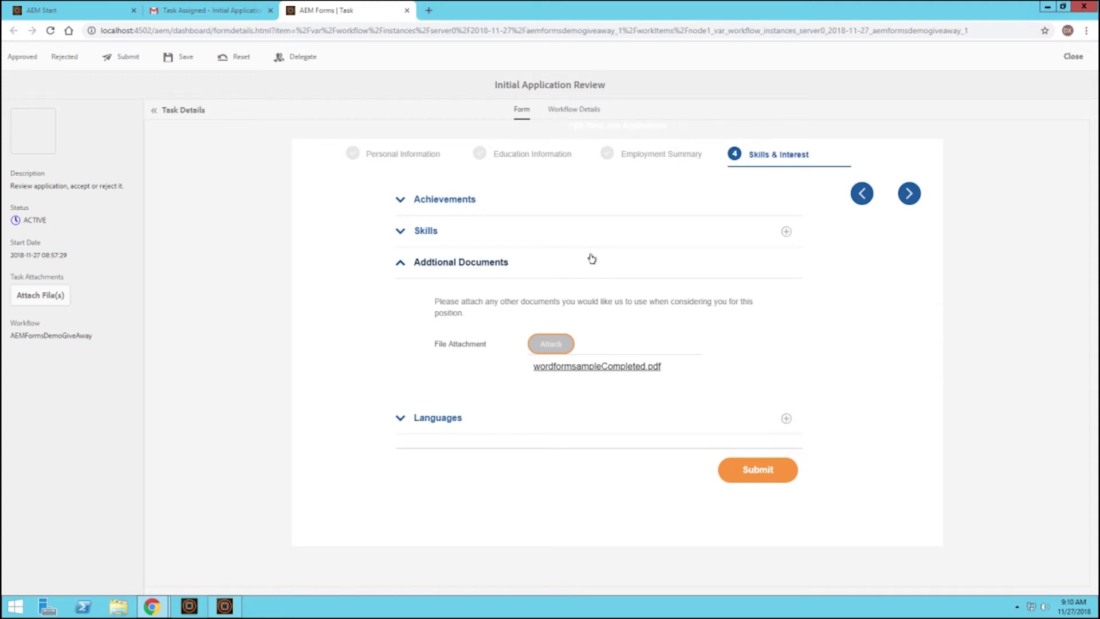
# Check the Languages section, then approve the application and confirm the task completion.
pyautogui.click(444, 417)
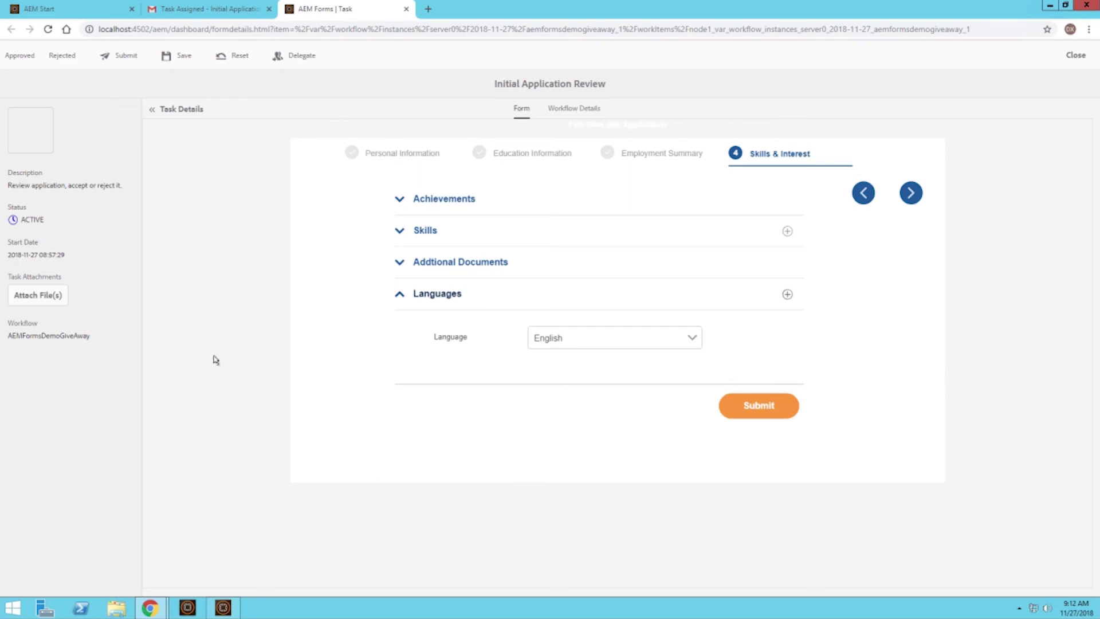
pyautogui.click(22, 57)
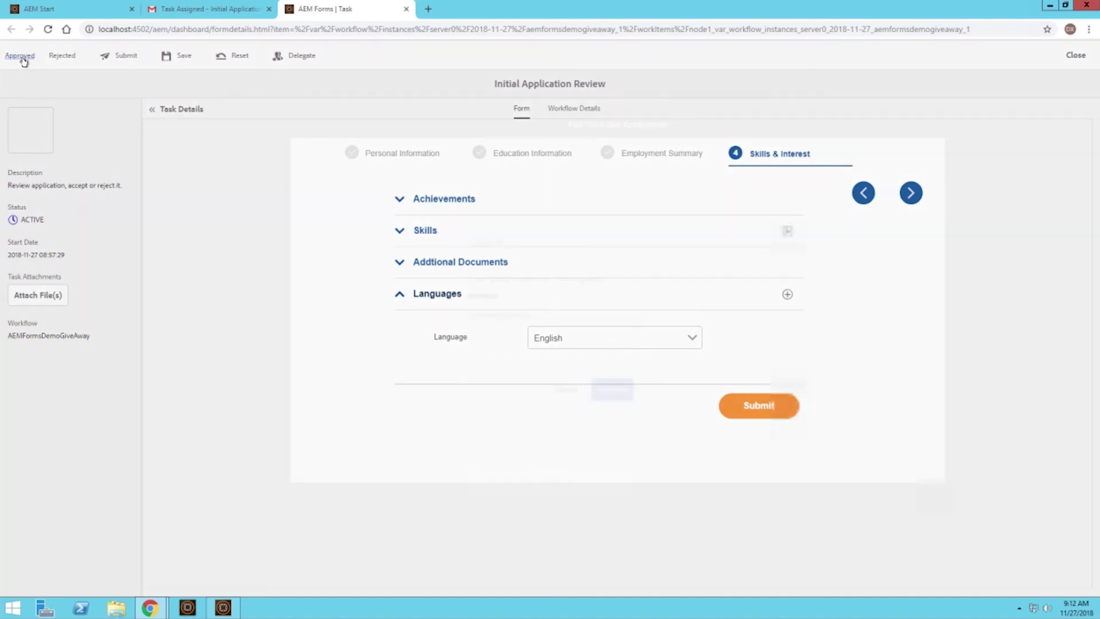
pyautogui.click(624, 391)
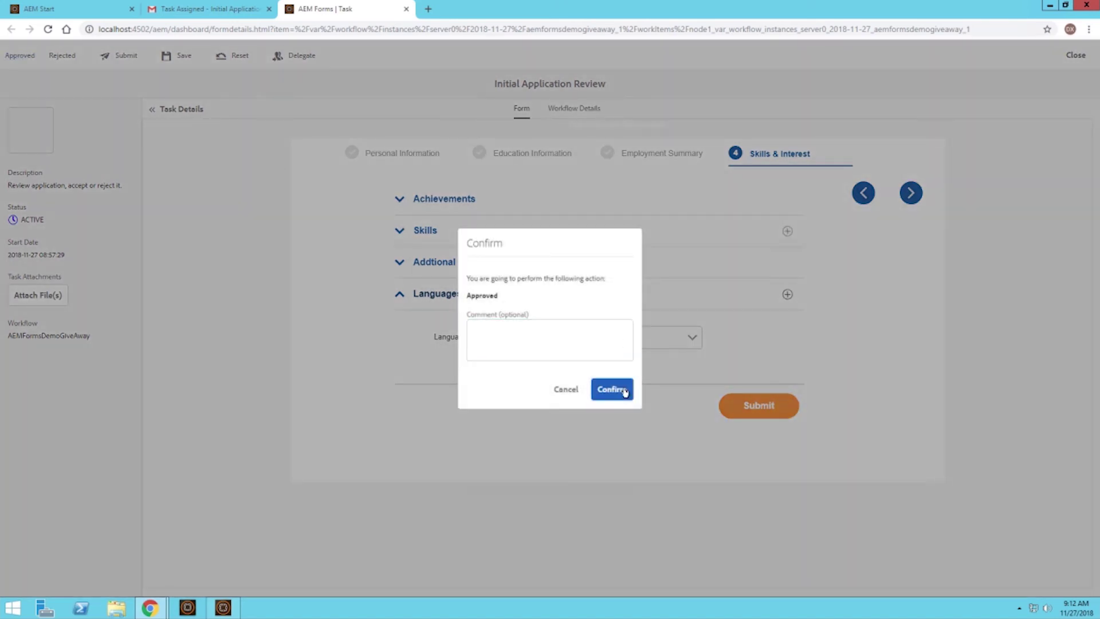
pyautogui.click(617, 355)
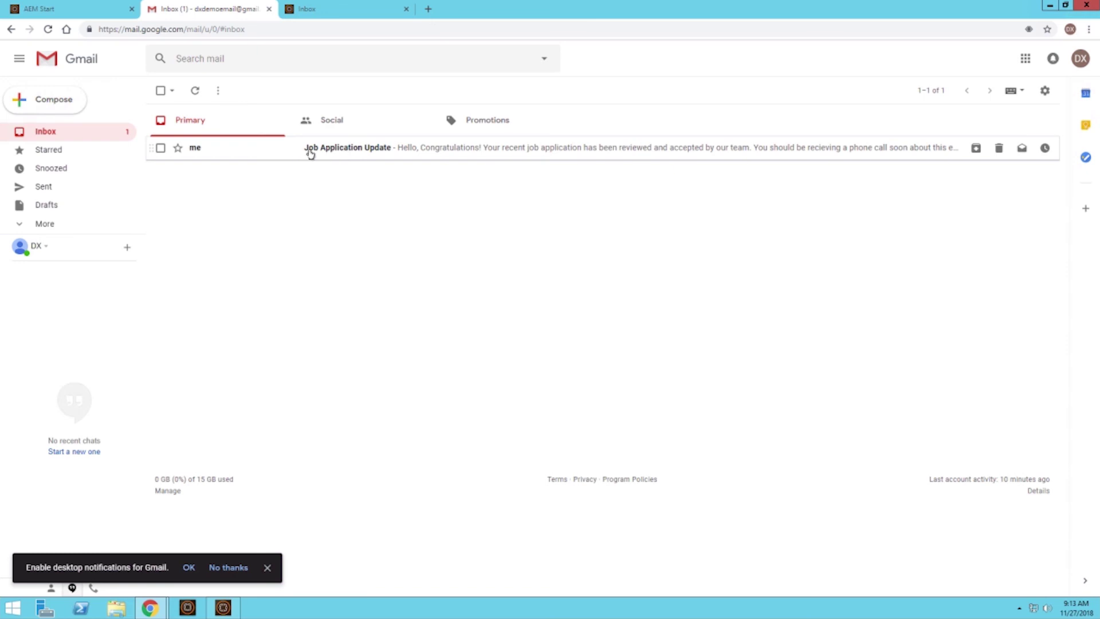
# Open the 'Job Application Update' acceptance email in the Gmail inbox.
pyautogui.click(400, 159)
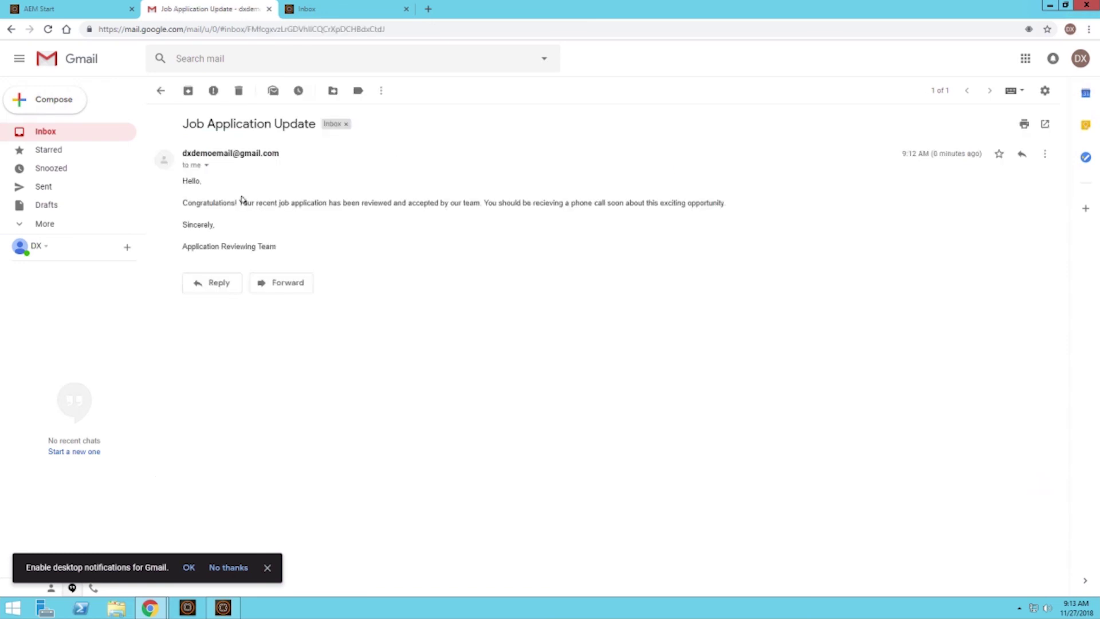